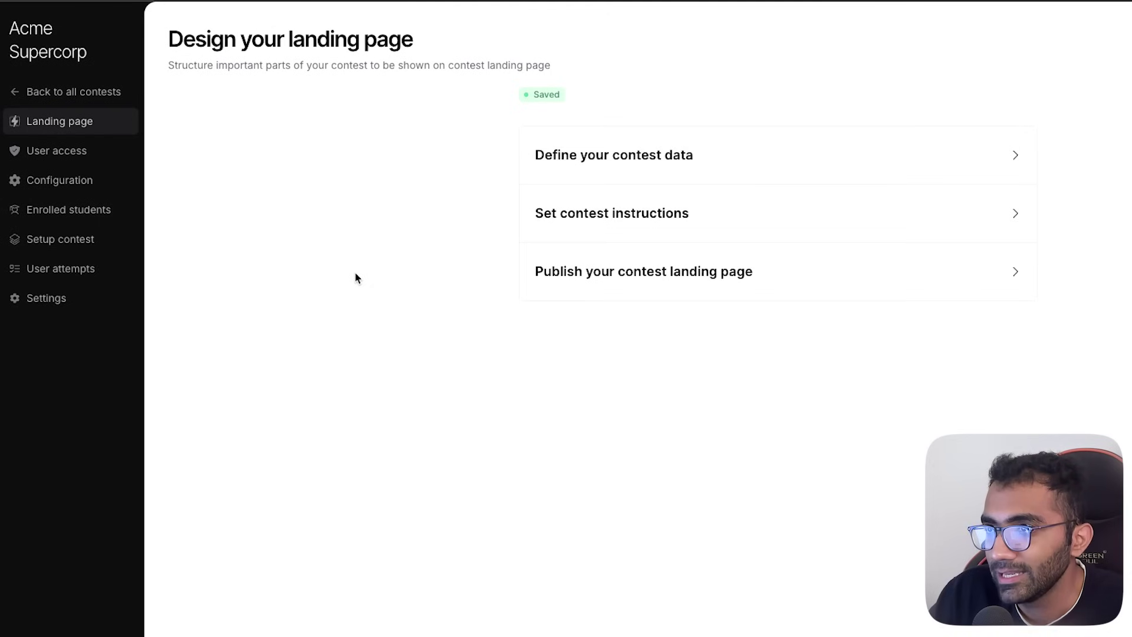
Reset the page zoom to 100% and expand the contest data section
{"action": "key", "text": "ctrl+plus"}
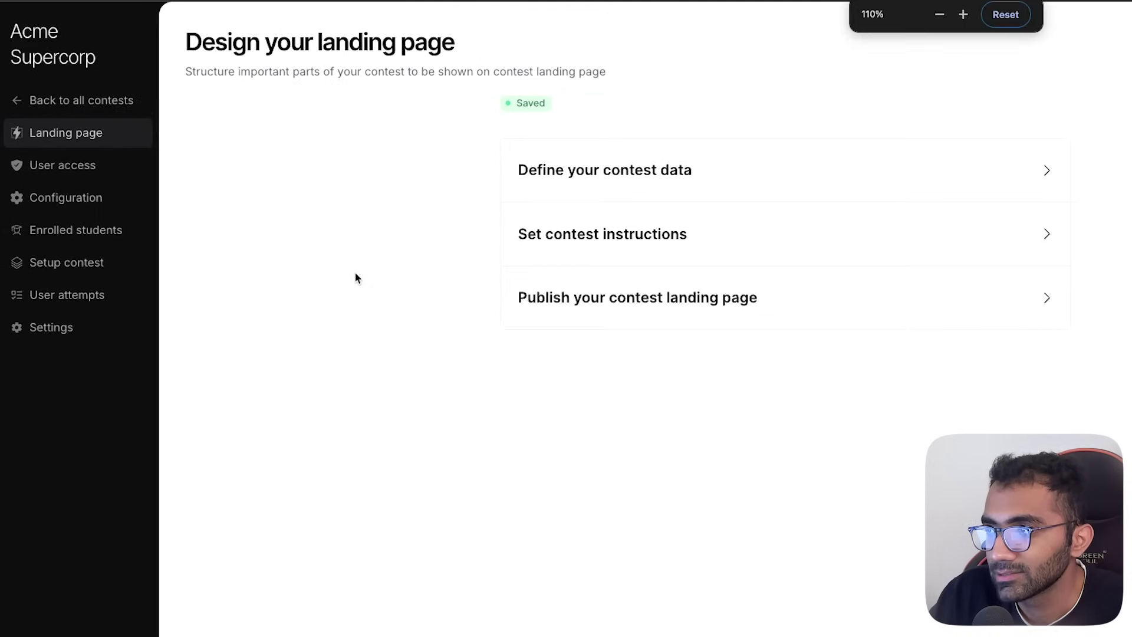
{"action": "key", "text": "ctrl+minus"}
{"action": "left_click", "coordinate": [634, 158]}
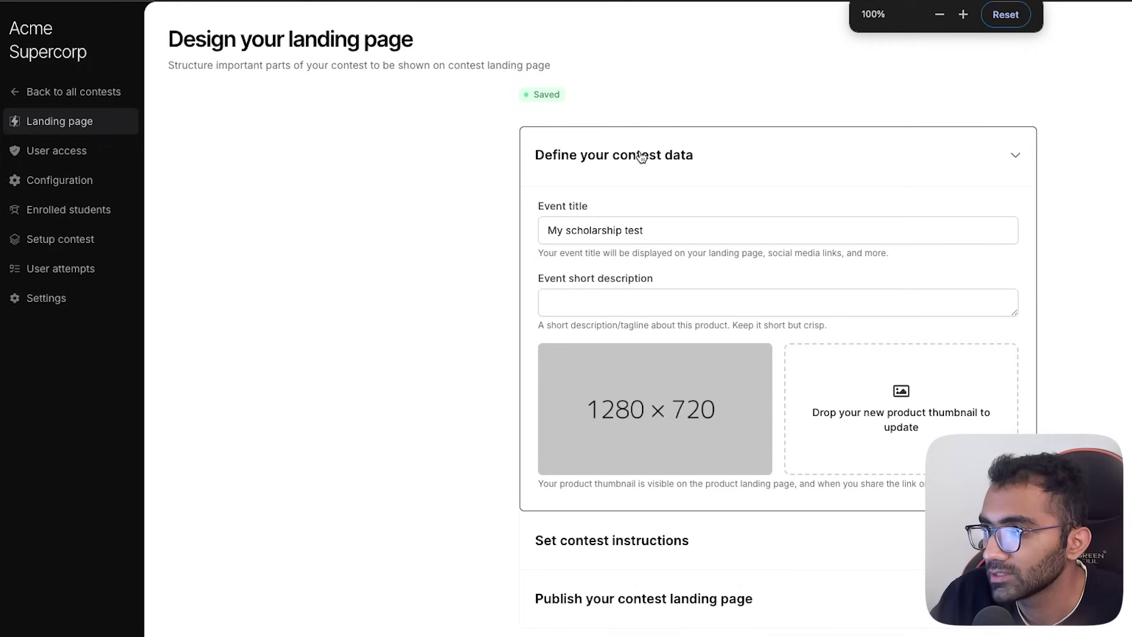
{"action": "key", "text": "Tab"}
{"action": "left_click", "coordinate": [459, 294]}
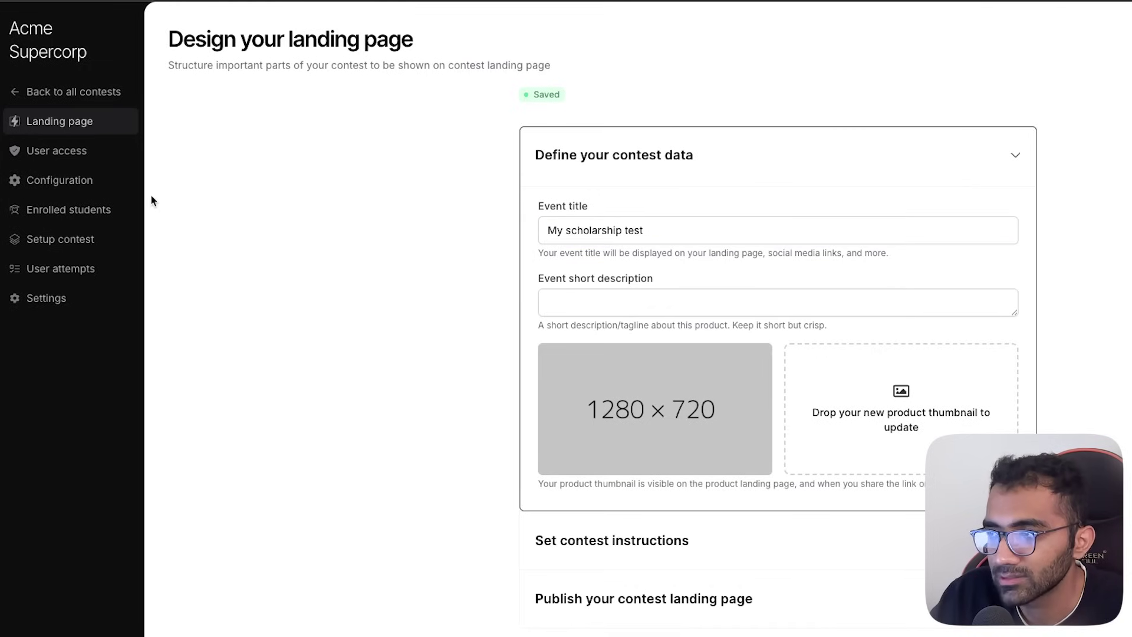
Set the contest to flexible start time, available from 28 Jun 2025
{"action": "left_click", "coordinate": [41, 173]}
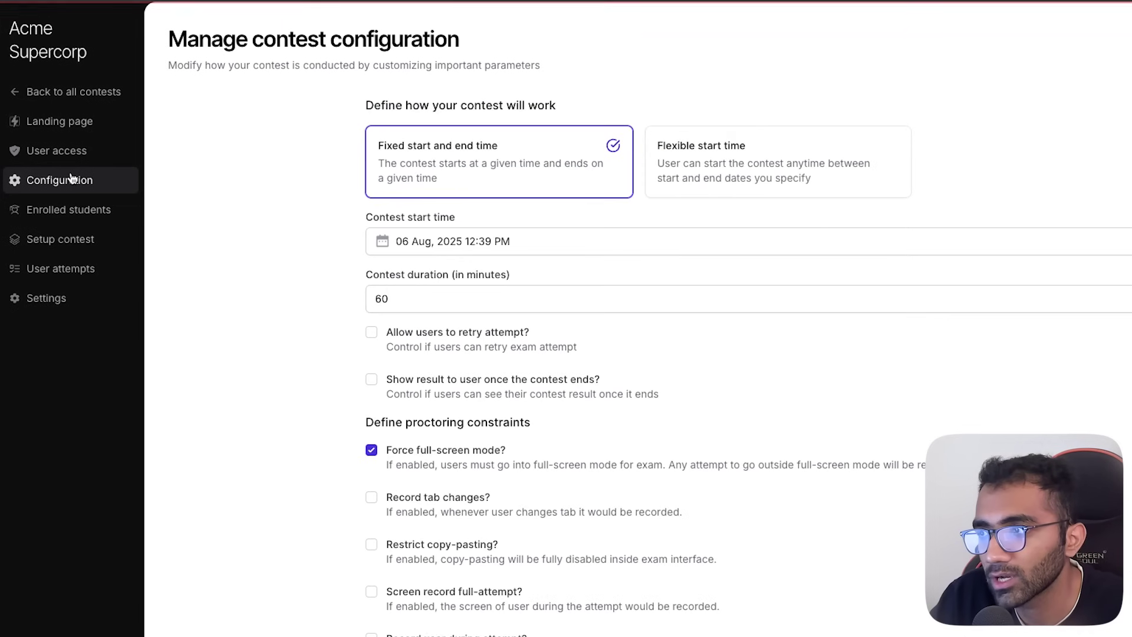
{"action": "left_click", "coordinate": [687, 176]}
{"action": "scroll", "coordinate": [351, 342], "scroll_direction": "down", "scroll_amount": 2}
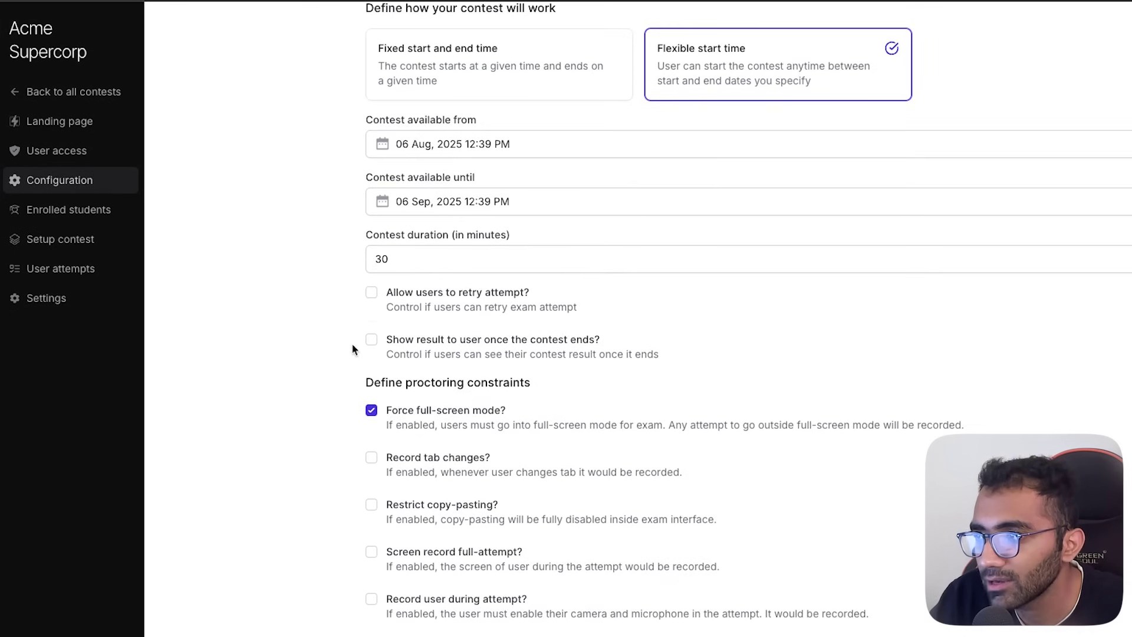
{"action": "left_click", "coordinate": [407, 144]}
{"action": "left_click", "coordinate": [697, 186]}
{"action": "left_click", "coordinate": [696, 186]}
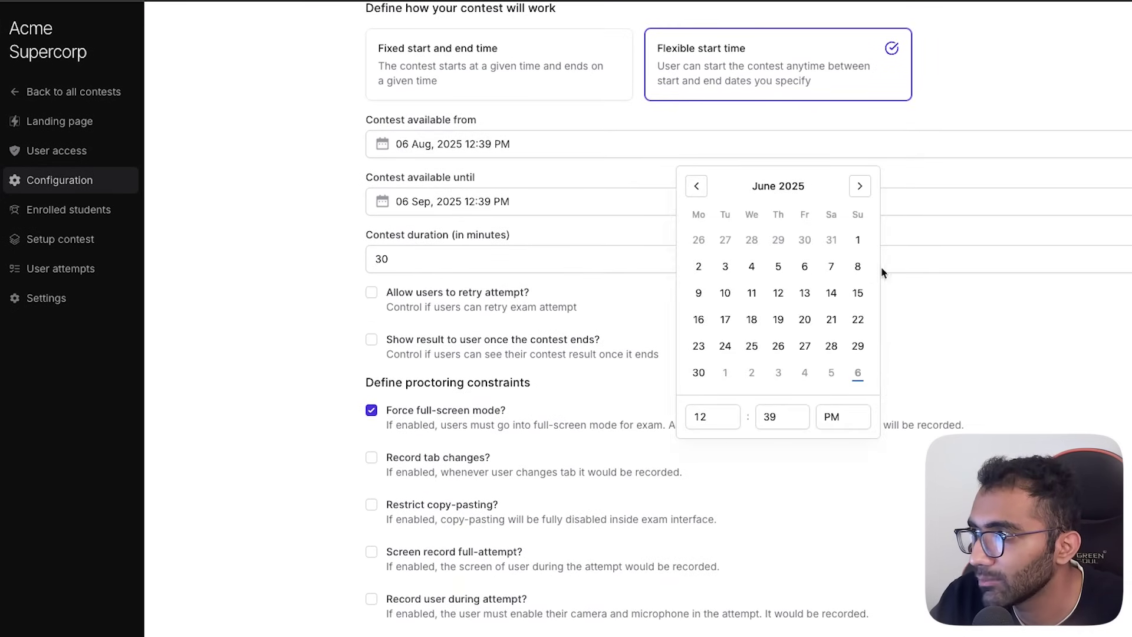
{"action": "left_click", "coordinate": [830, 346]}
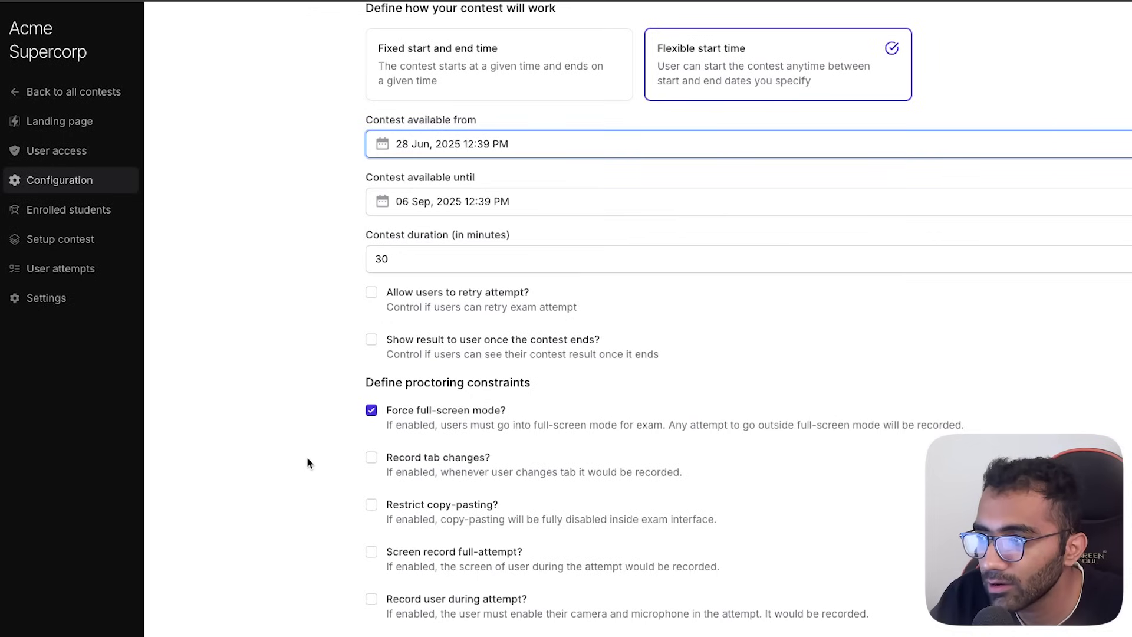
Enable tab-change recording, the copy-paste restriction, full screen recording and camera/microphone recording
{"action": "left_click", "coordinate": [371, 458]}
{"action": "left_click", "coordinate": [371, 504]}
{"action": "left_click", "coordinate": [372, 552]}
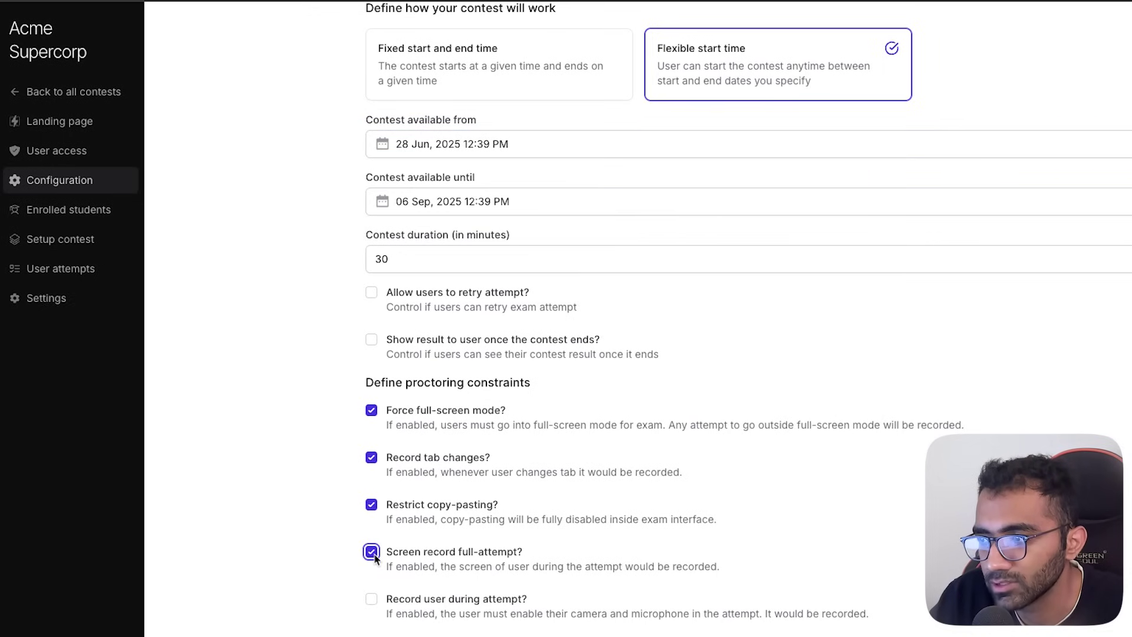
{"action": "left_click", "coordinate": [372, 599]}
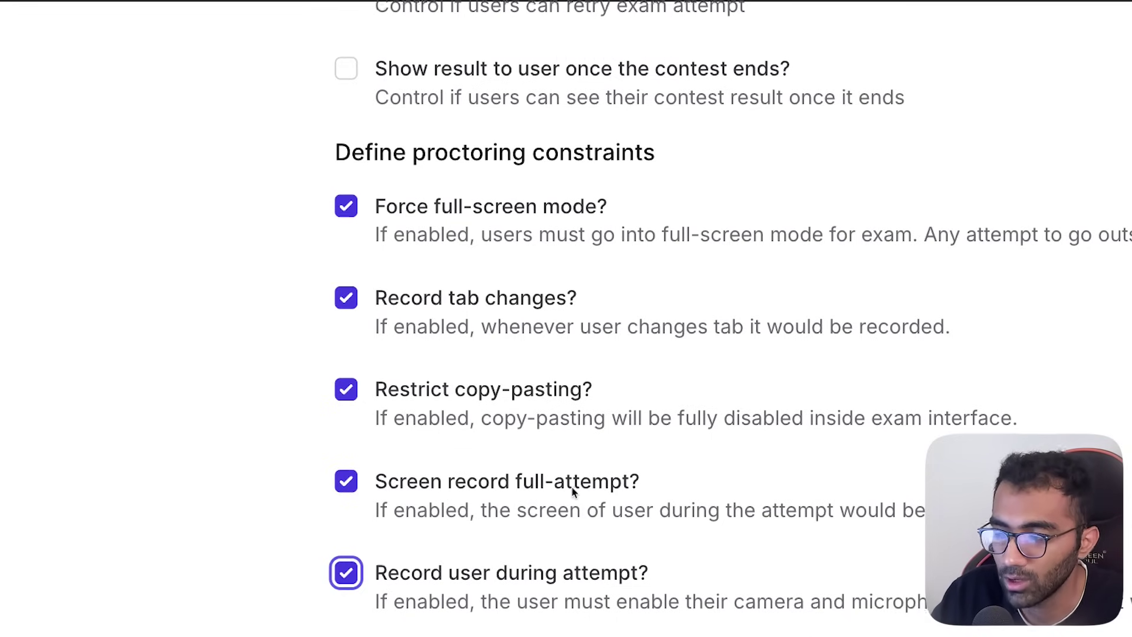
{"action": "scroll", "coordinate": [268, 519], "scroll_direction": "down", "scroll_amount": 1}
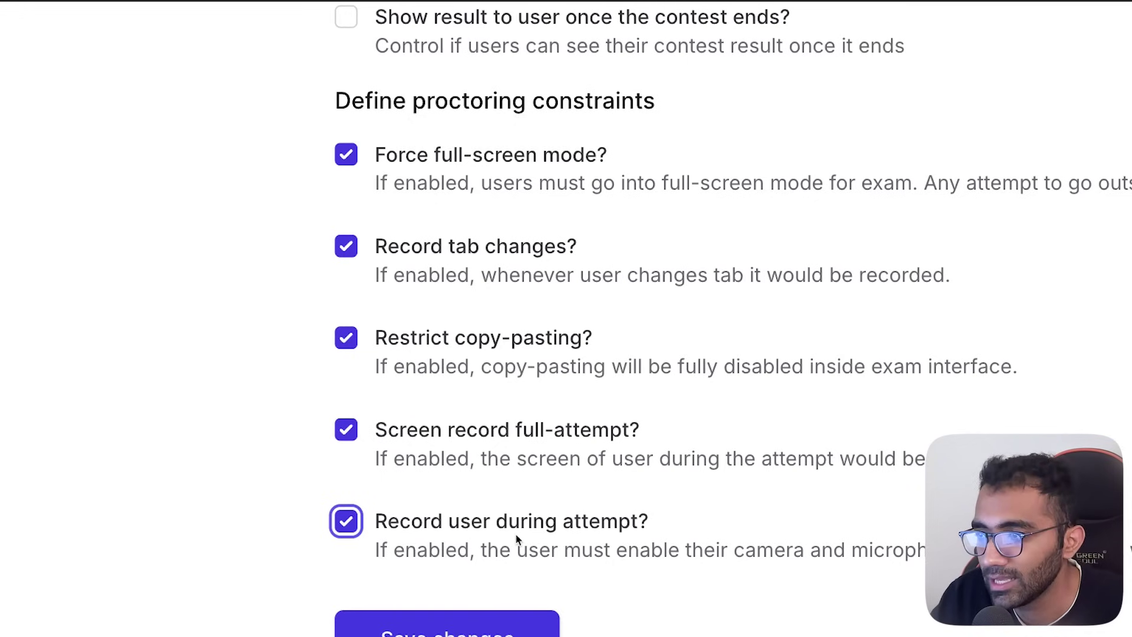
{"action": "left_click", "coordinate": [215, 464]}
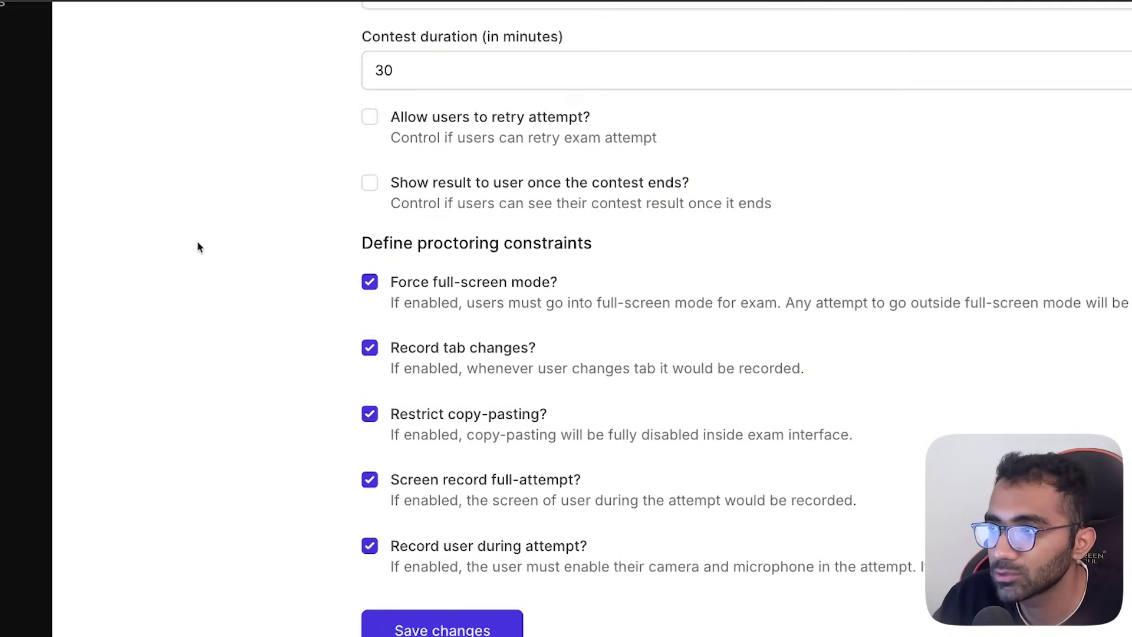
Save the configuration, publish the contest landing page and open its public link
{"action": "left_click", "coordinate": [491, 629]}
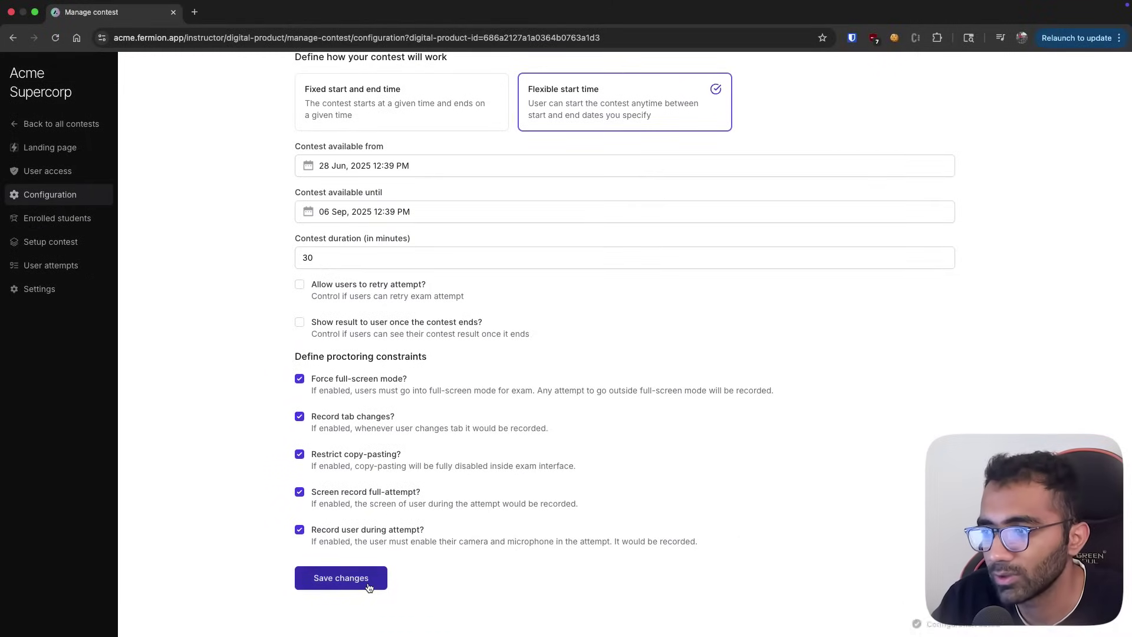
{"action": "left_click", "coordinate": [76, 148]}
{"action": "left_click", "coordinate": [556, 287]}
{"action": "left_click", "coordinate": [481, 402]}
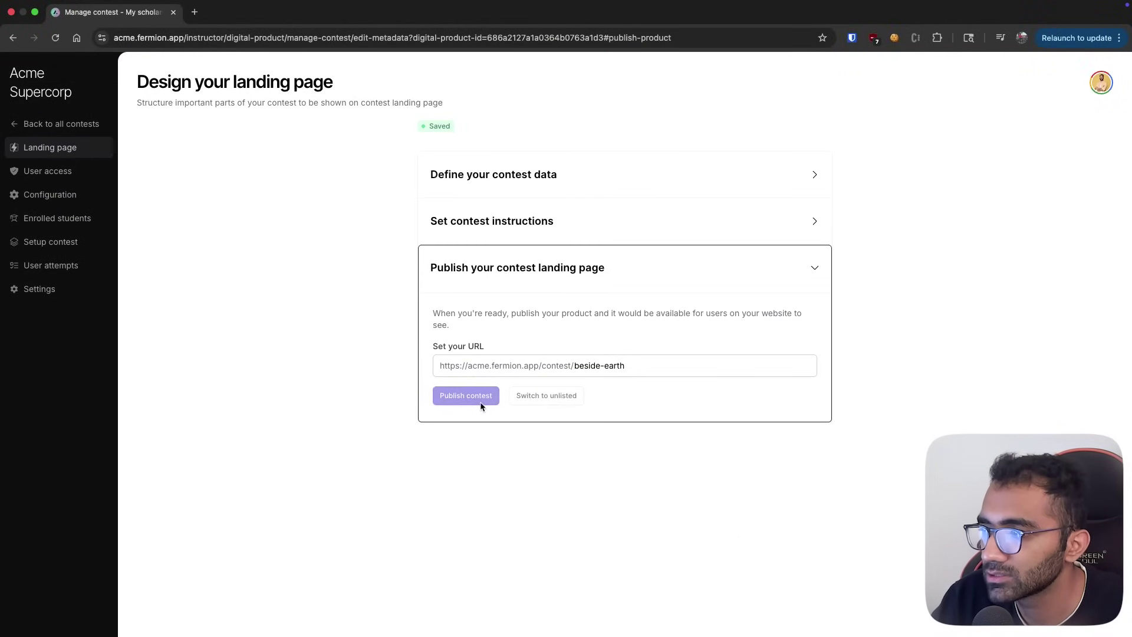
{"action": "left_click", "coordinate": [523, 407]}
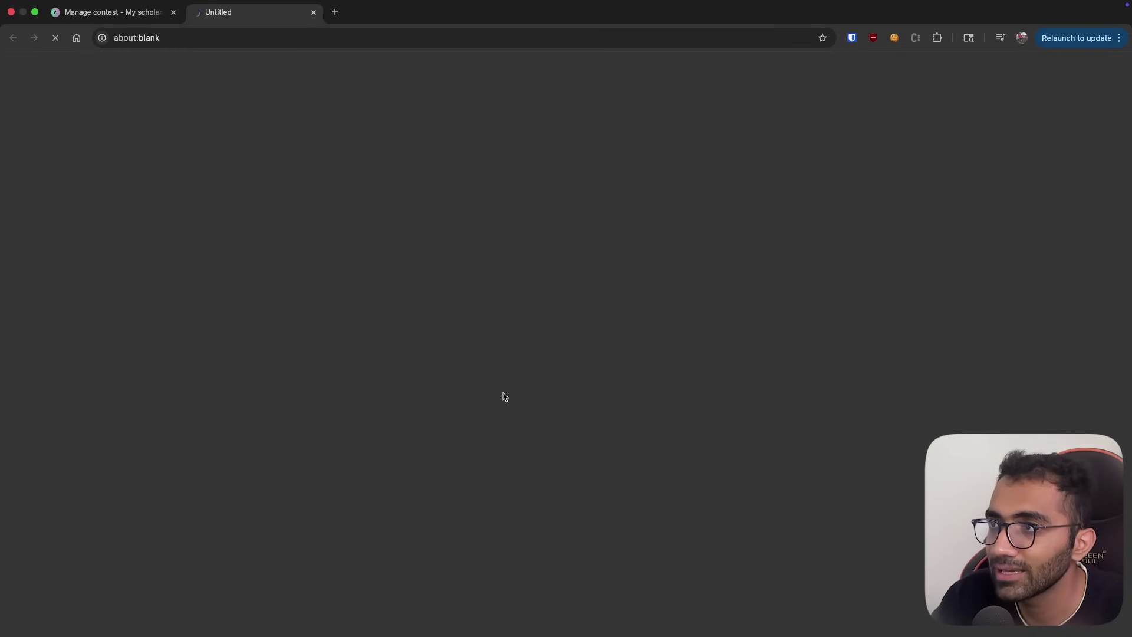
Accept all three pledges, start the attempt, and return to the management tab
{"action": "scroll", "coordinate": [504, 251], "scroll_direction": "down", "scroll_amount": 10}
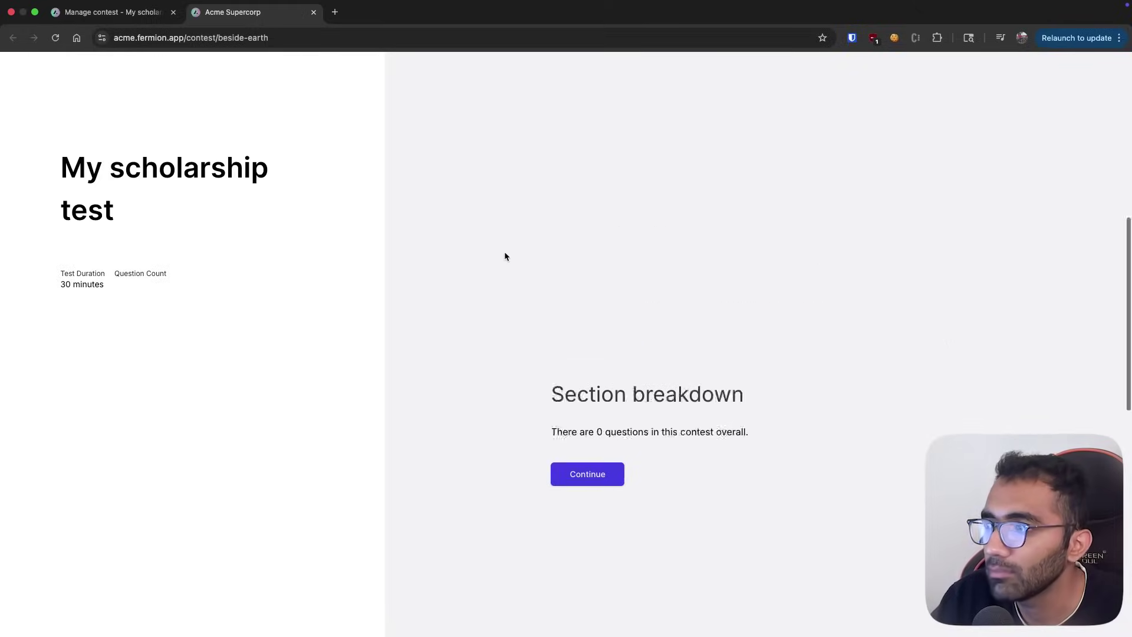
{"action": "left_click", "coordinate": [590, 265]}
{"action": "left_click", "coordinate": [590, 287]}
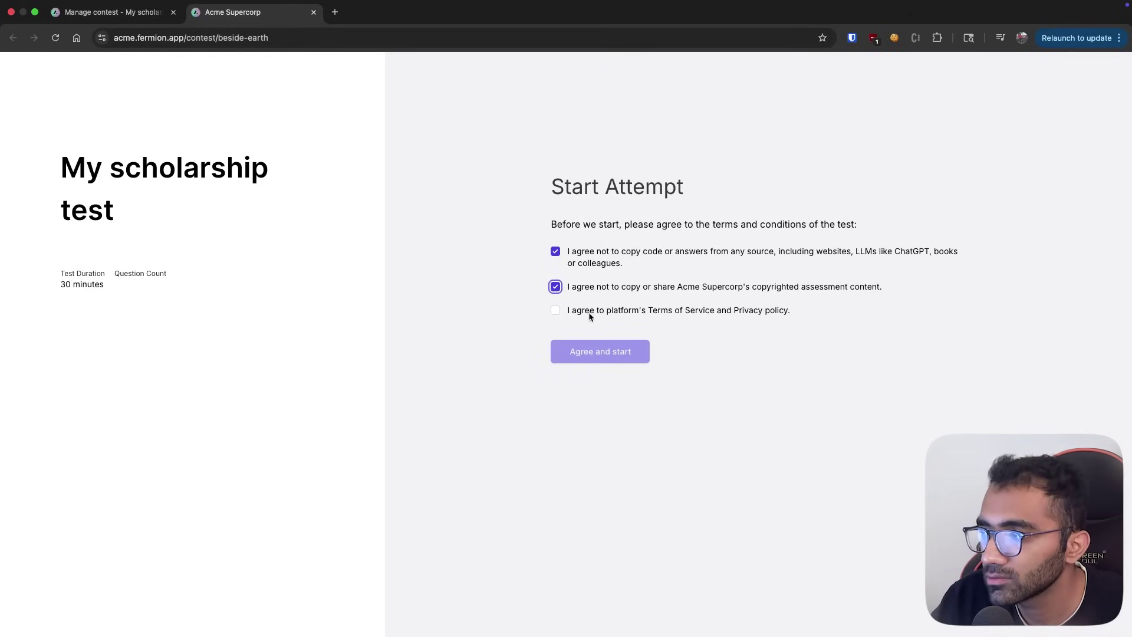
{"action": "left_click", "coordinate": [589, 311]}
{"action": "left_click", "coordinate": [590, 354]}
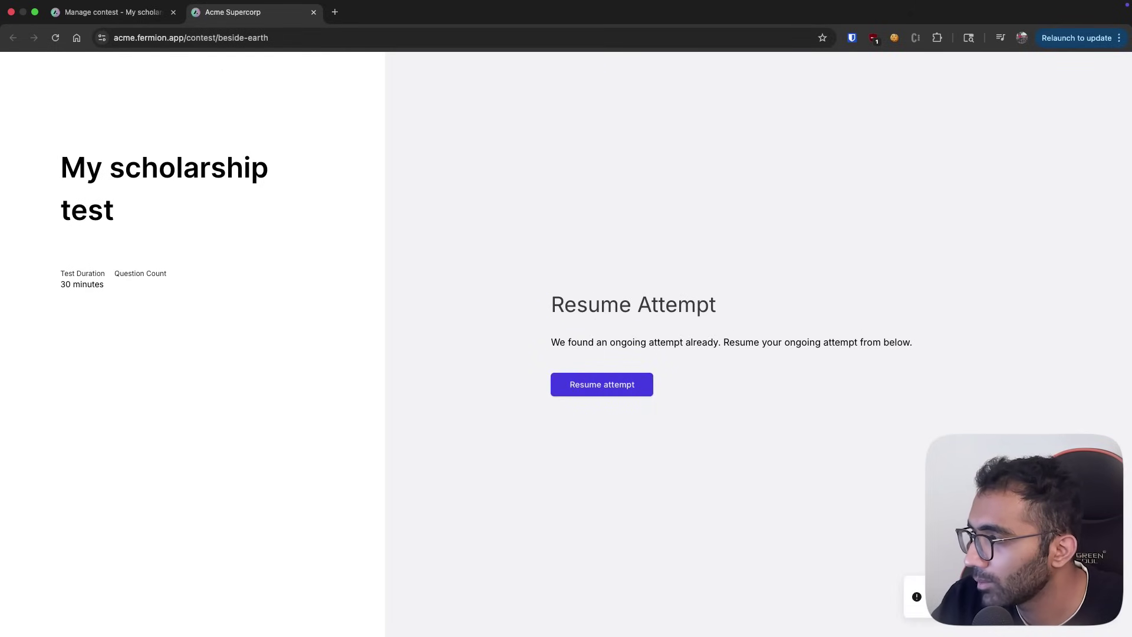
{"action": "key", "text": "super+1"}
Create a section named S1 and publish its Untitled Quiz item
{"action": "left_click", "coordinate": [72, 269]}
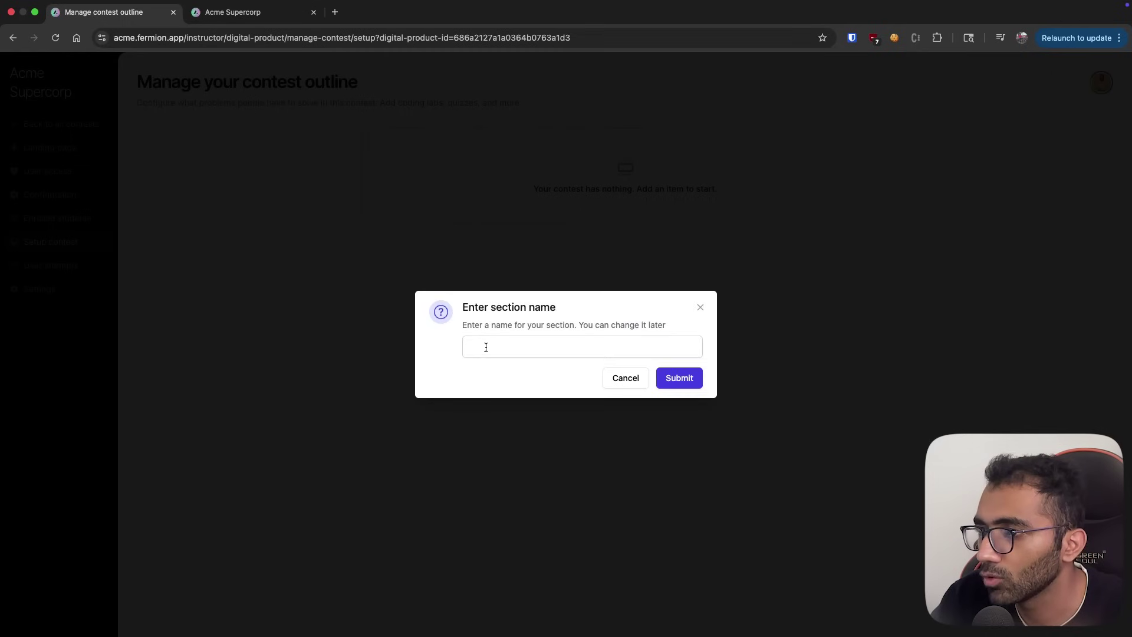
{"action": "type", "text": "S1"}
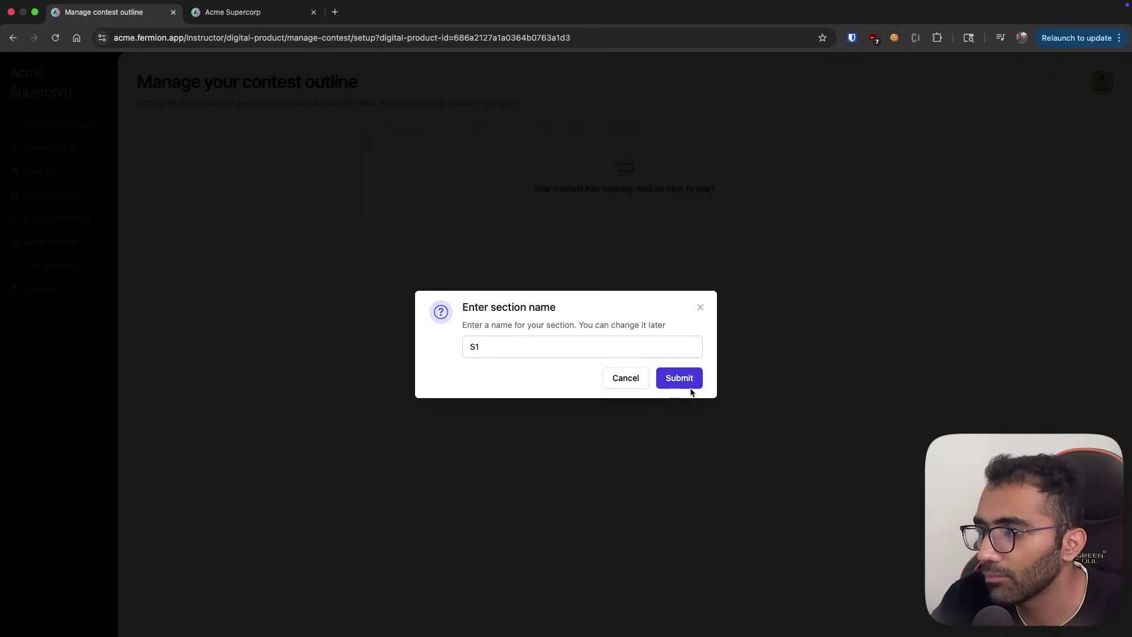
{"action": "left_click", "coordinate": [679, 383]}
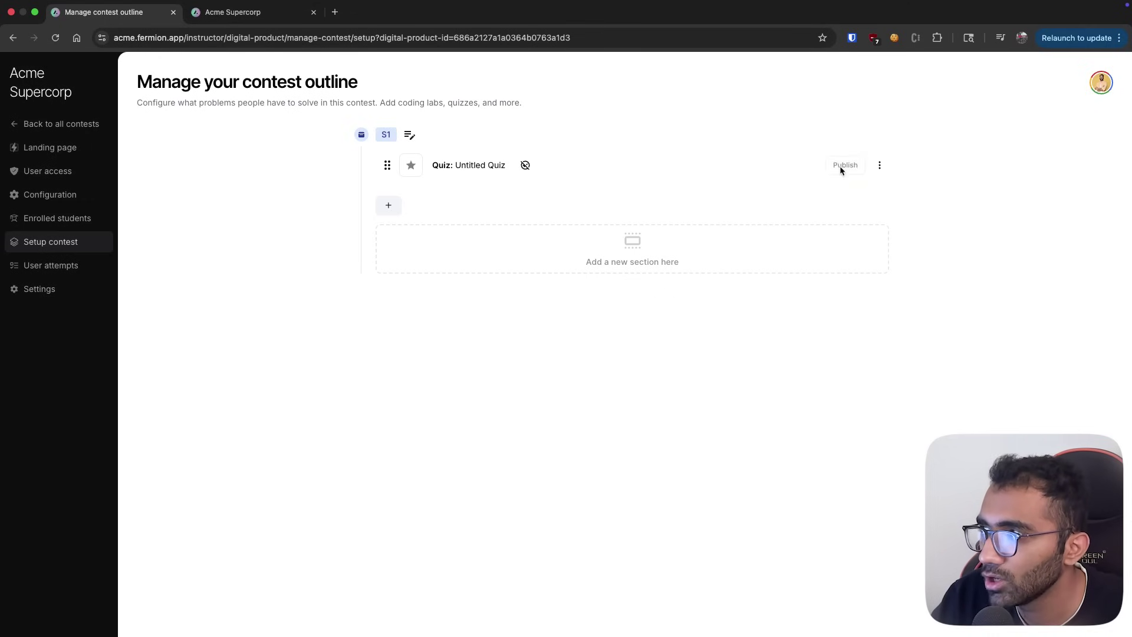
{"action": "left_click", "coordinate": [844, 166]}
Attach the existing Prime Factorization of Factorial lab under the quiz and publish it
{"action": "left_click", "coordinate": [392, 205]}
{"action": "left_click", "coordinate": [527, 206]}
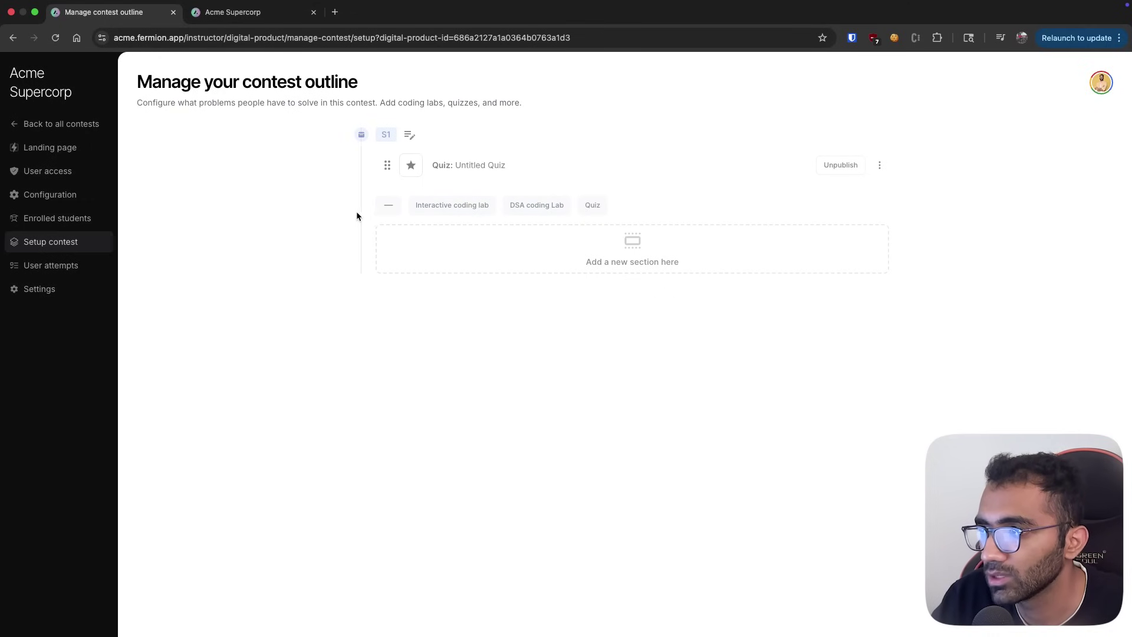
{"action": "left_click", "coordinate": [836, 207]}
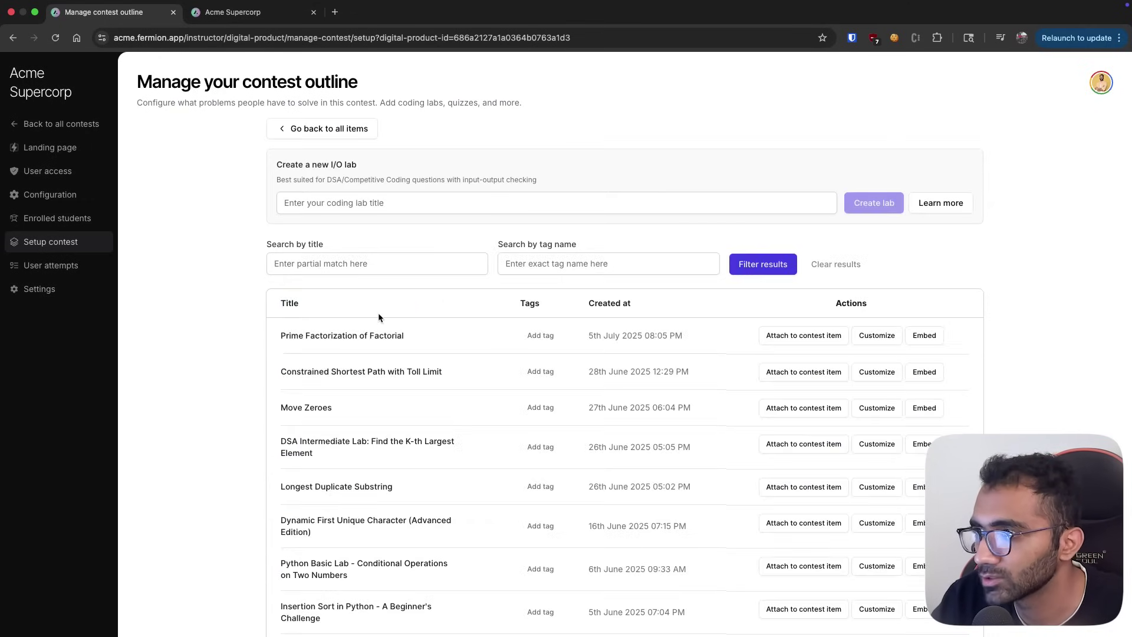
{"action": "left_click", "coordinate": [814, 343]}
{"action": "left_click", "coordinate": [860, 207]}
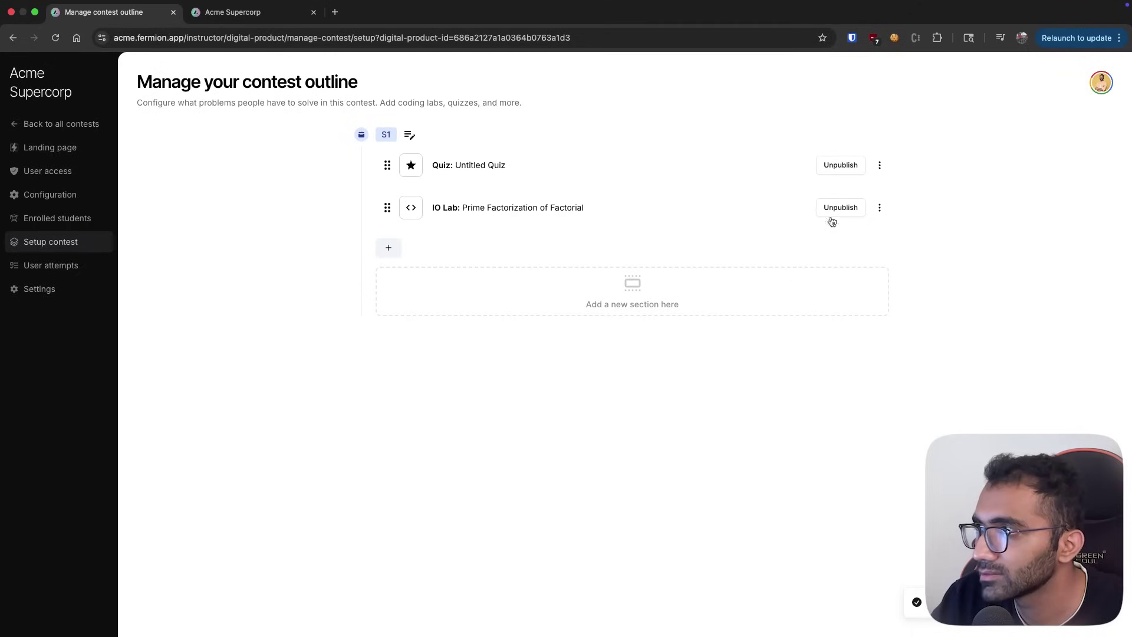
Resume the student attempt to see its pre-start check, then review the proctoring constraints
{"action": "key", "text": "ctrl+Tab"}
{"action": "left_click", "coordinate": [566, 380]}
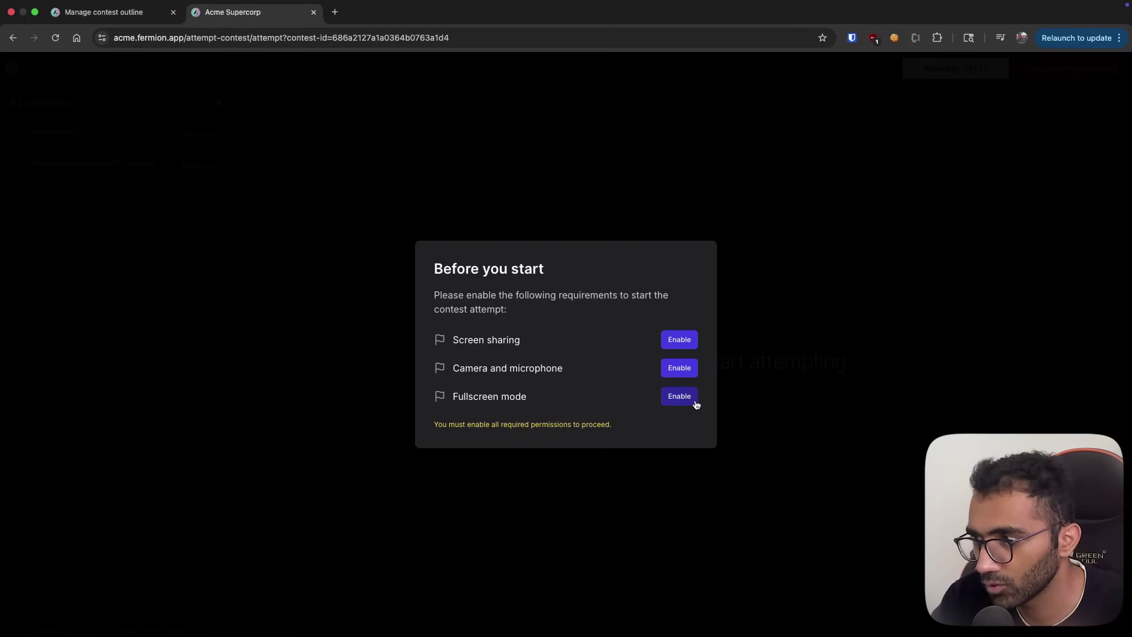
{"action": "key", "text": "super+1"}
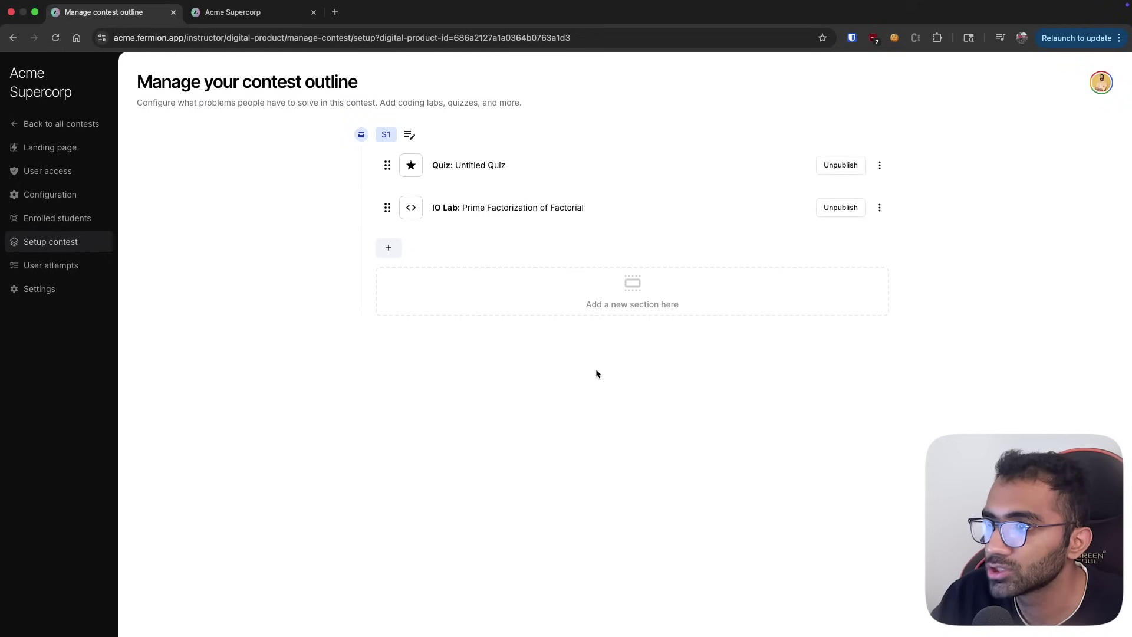
{"action": "left_click", "coordinate": [74, 192]}
{"action": "scroll", "coordinate": [358, 390], "scroll_direction": "down", "scroll_amount": 3}
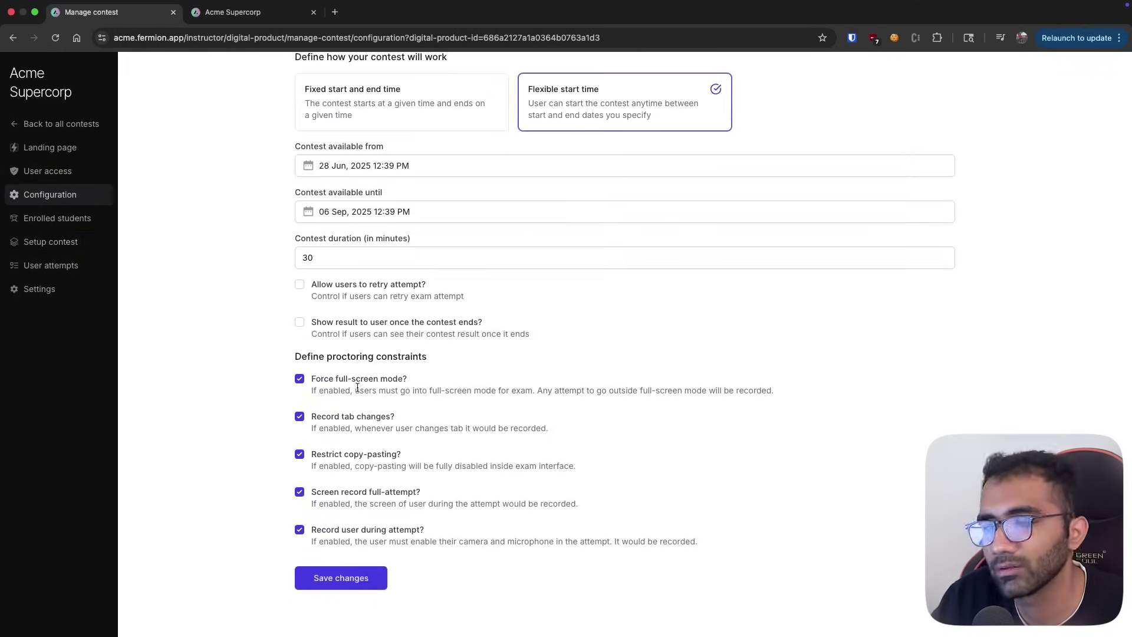
{"action": "key", "text": "super+2"}
{"action": "key", "text": "super+1"}
Enable fullscreen, share the entire Screen 2, and allow camera and microphone access
{"action": "key", "text": "super+2"}
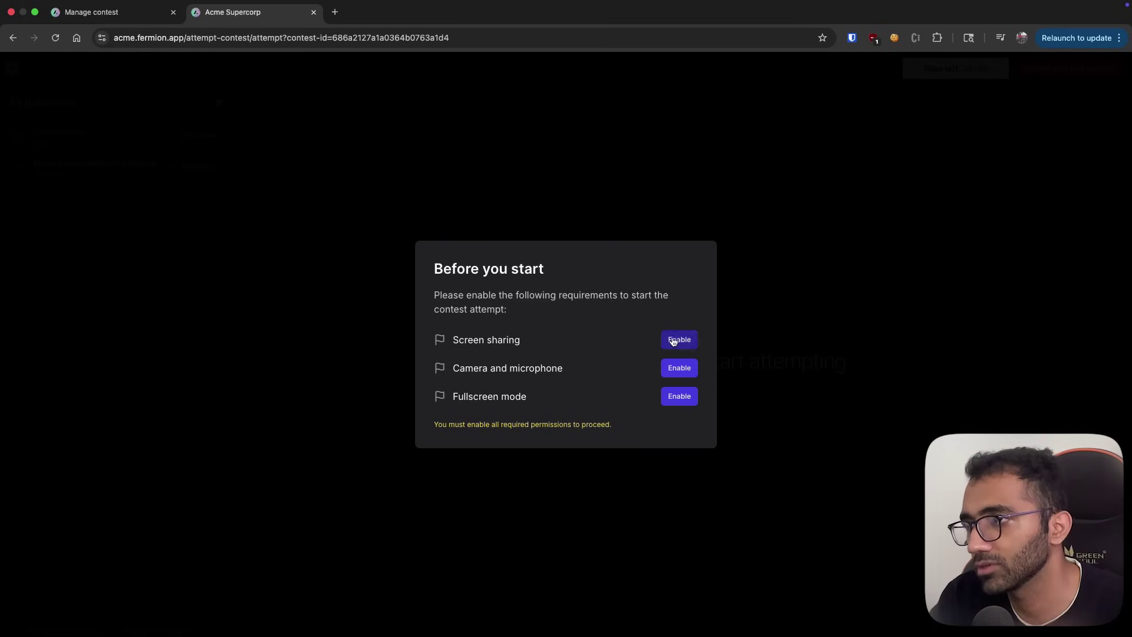
{"action": "left_click", "coordinate": [685, 406]}
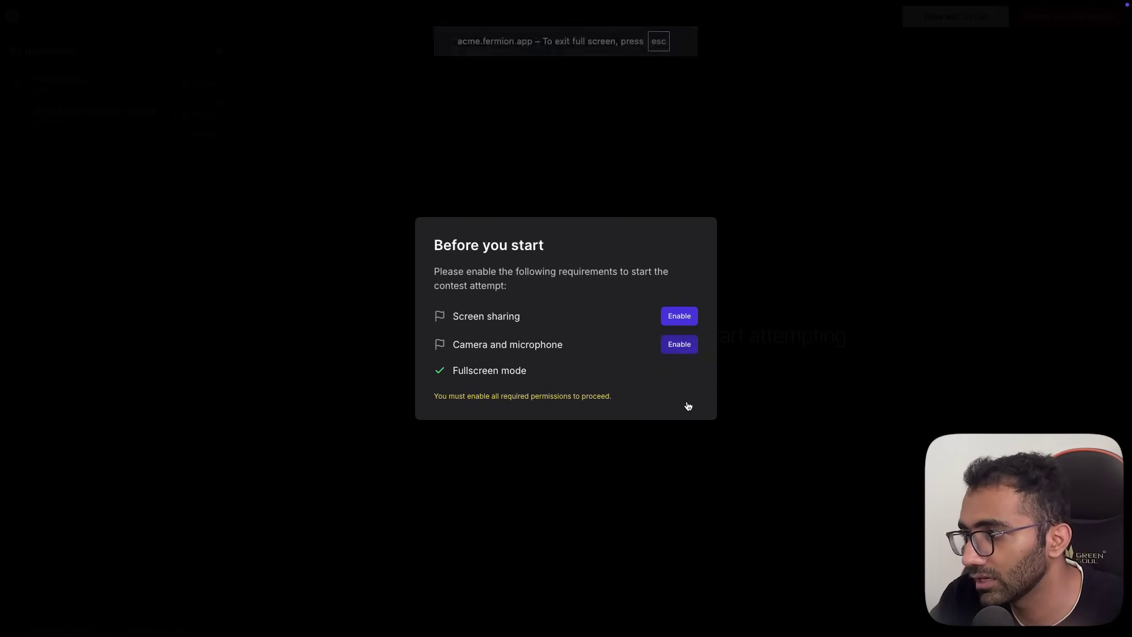
{"action": "left_click", "coordinate": [683, 319]}
{"action": "left_click", "coordinate": [667, 112]}
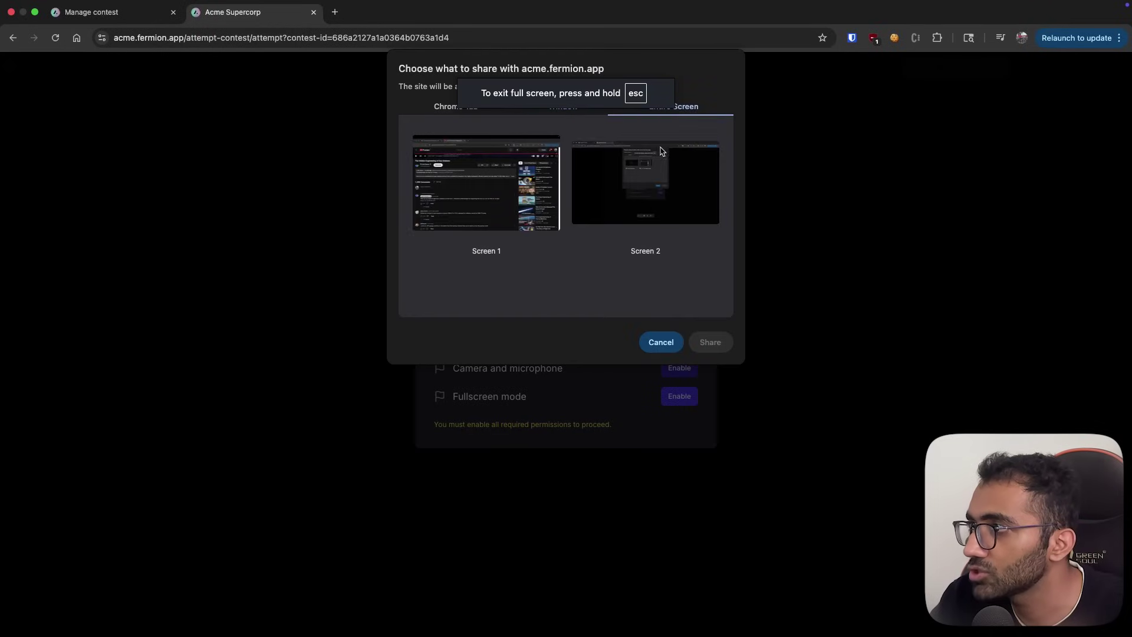
{"action": "left_click", "coordinate": [643, 187]}
{"action": "left_click", "coordinate": [716, 342]}
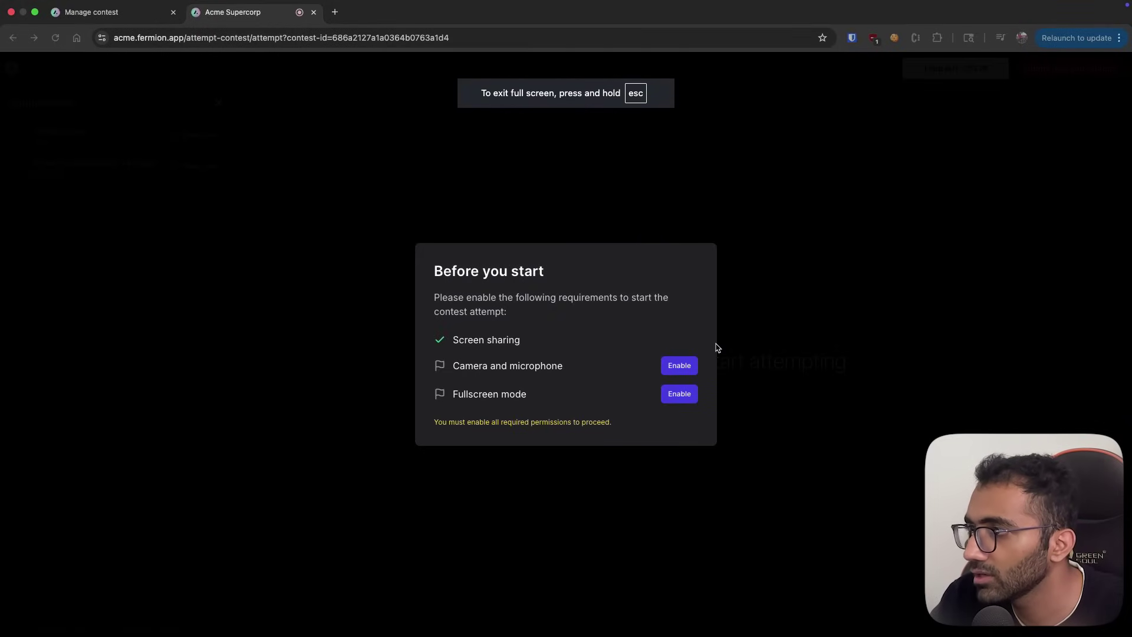
{"action": "left_click", "coordinate": [678, 367]}
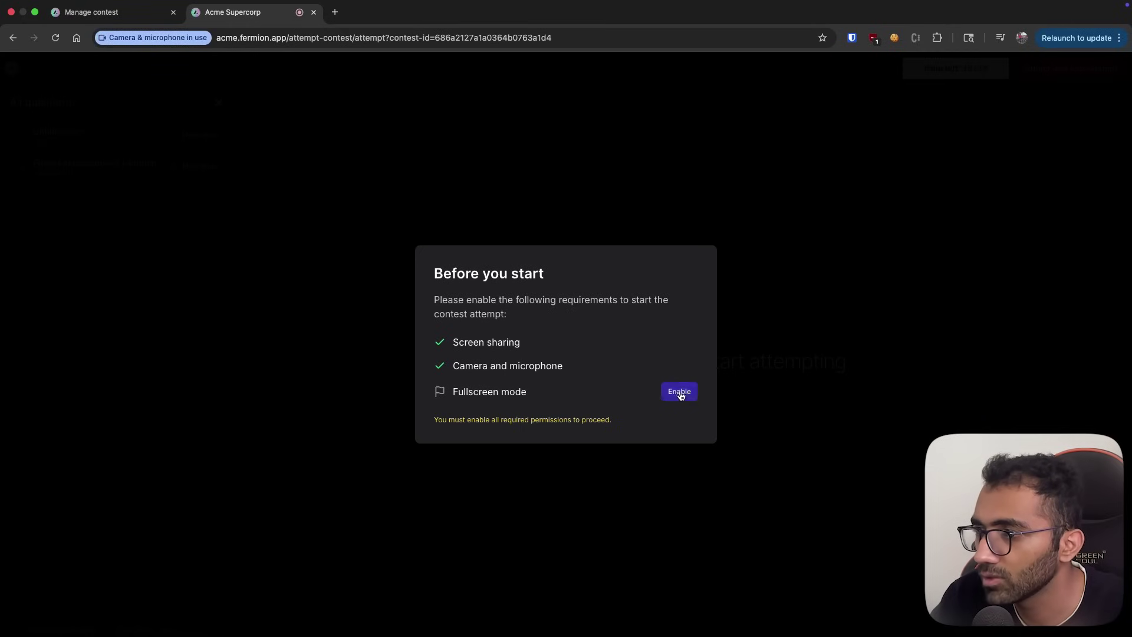
{"action": "left_click", "coordinate": [676, 394]}
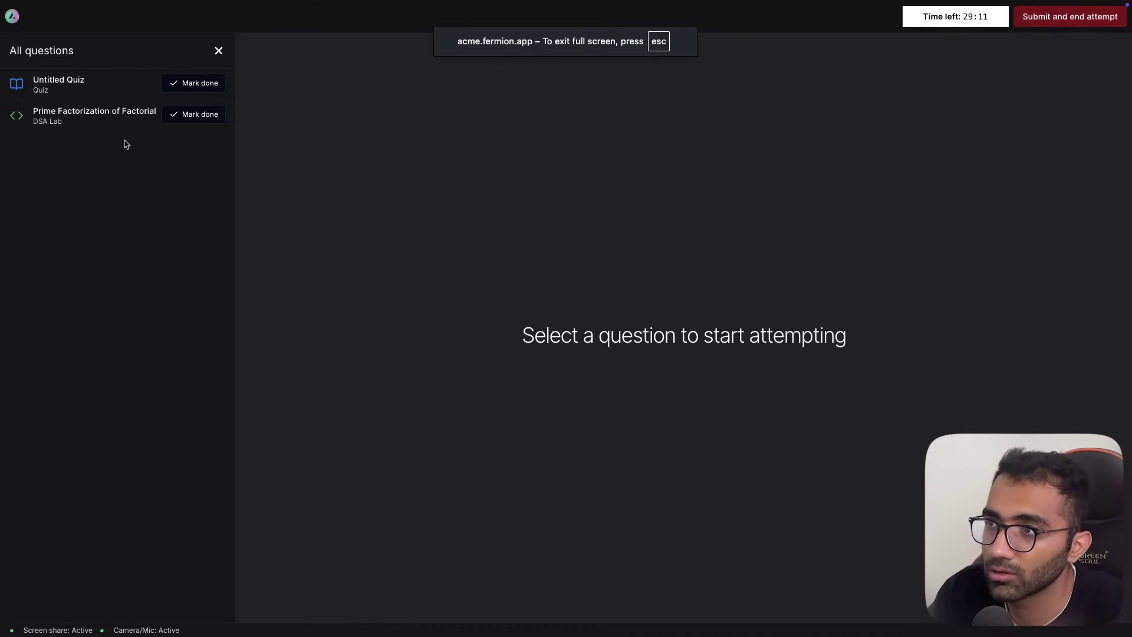
Open Prime Factorization of Factorial, submit against the test cases, and clear the status text
{"action": "left_click", "coordinate": [100, 119]}
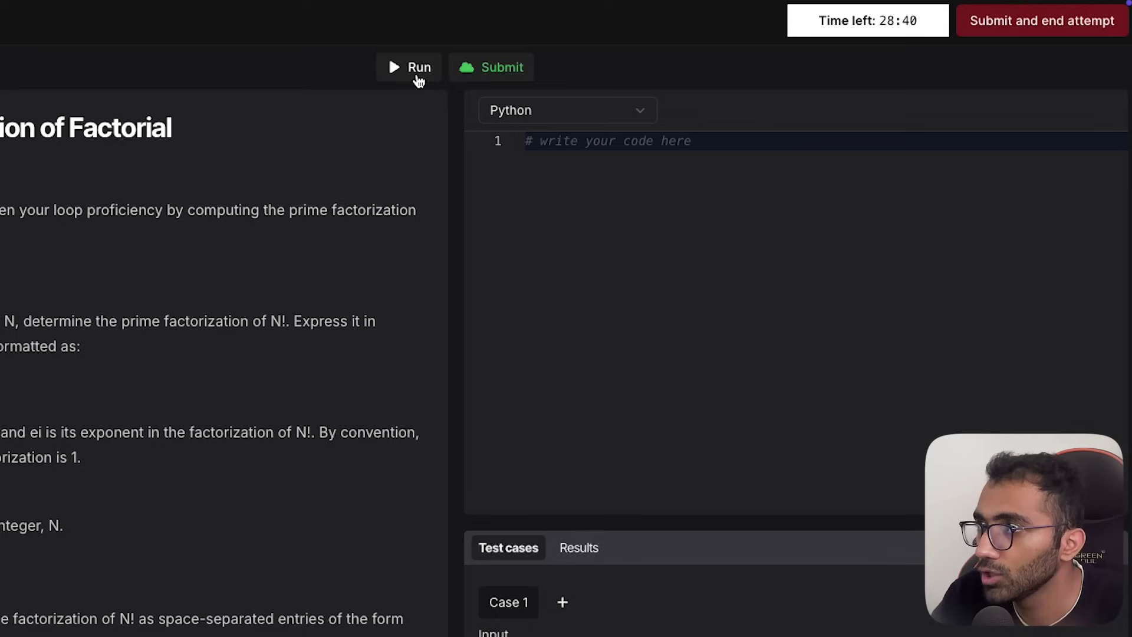
{"action": "left_click", "coordinate": [1062, 74]}
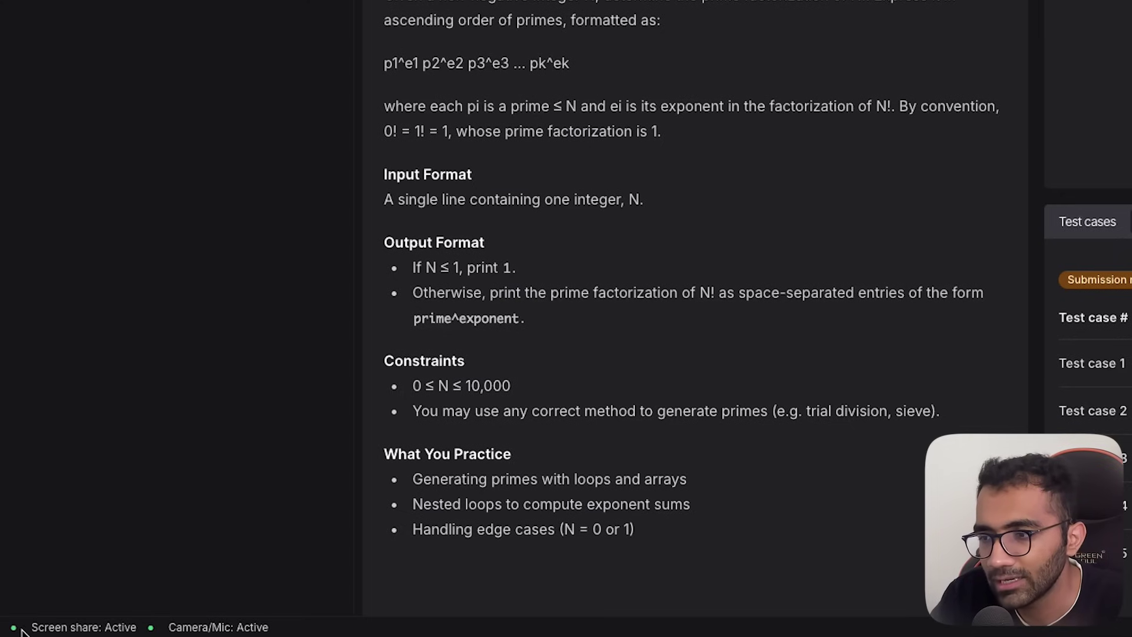
{"action": "left_click_drag", "start_coordinate": [27, 628], "coordinate": [246, 622]}
{"action": "left_click", "coordinate": [255, 623]}
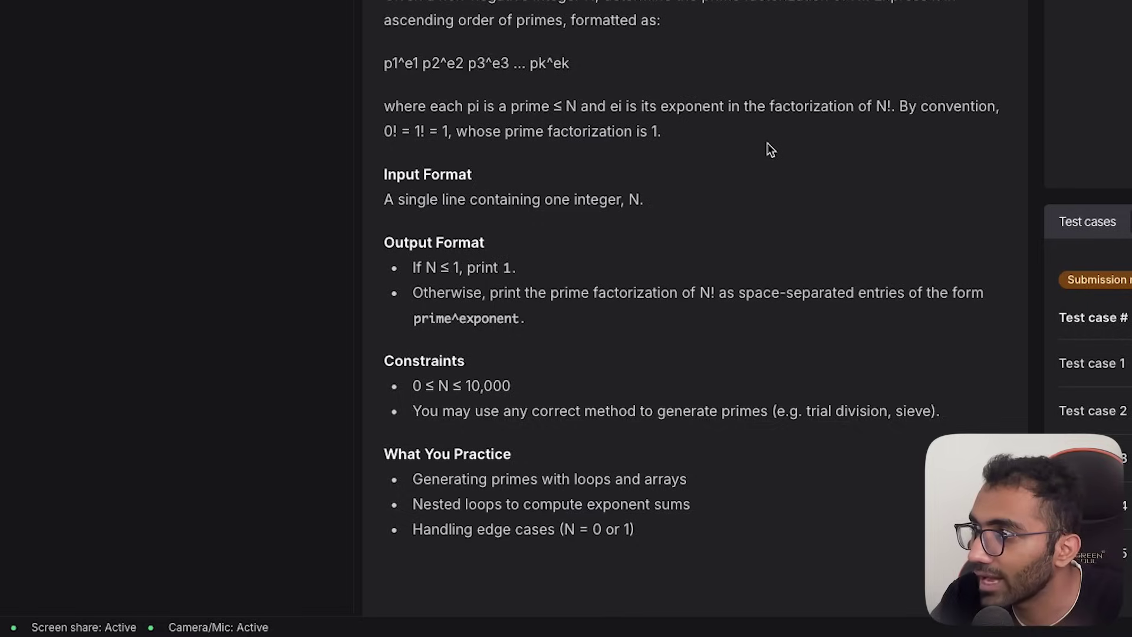
End the attempt and confirm it as the final submission with Proceed
{"action": "left_click", "coordinate": [1070, 17]}
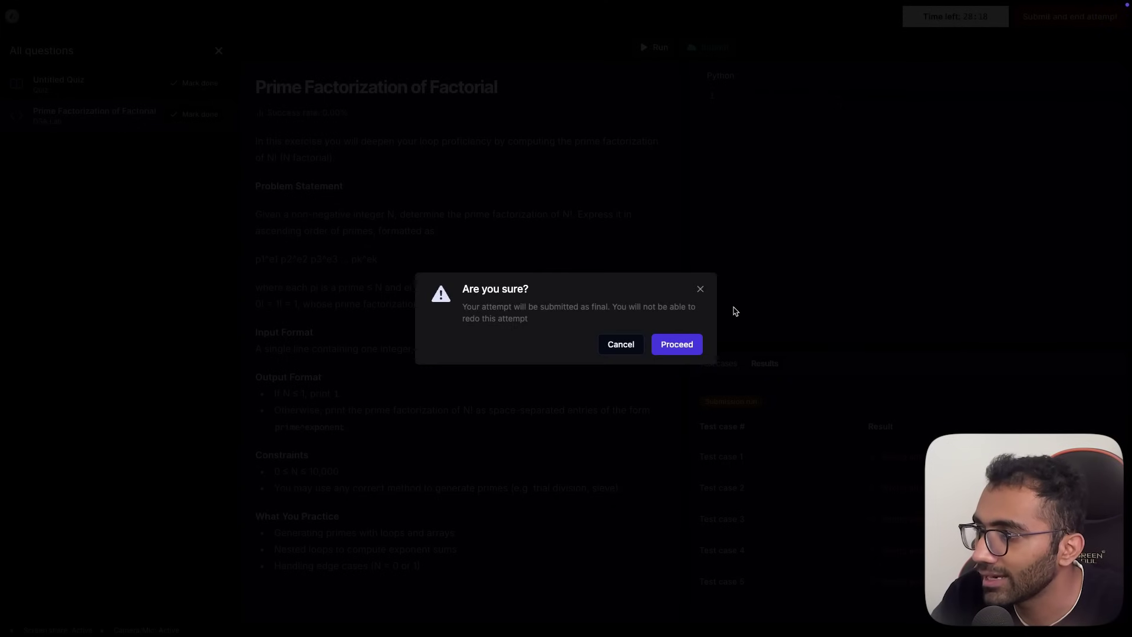
{"action": "left_click", "coordinate": [677, 346]}
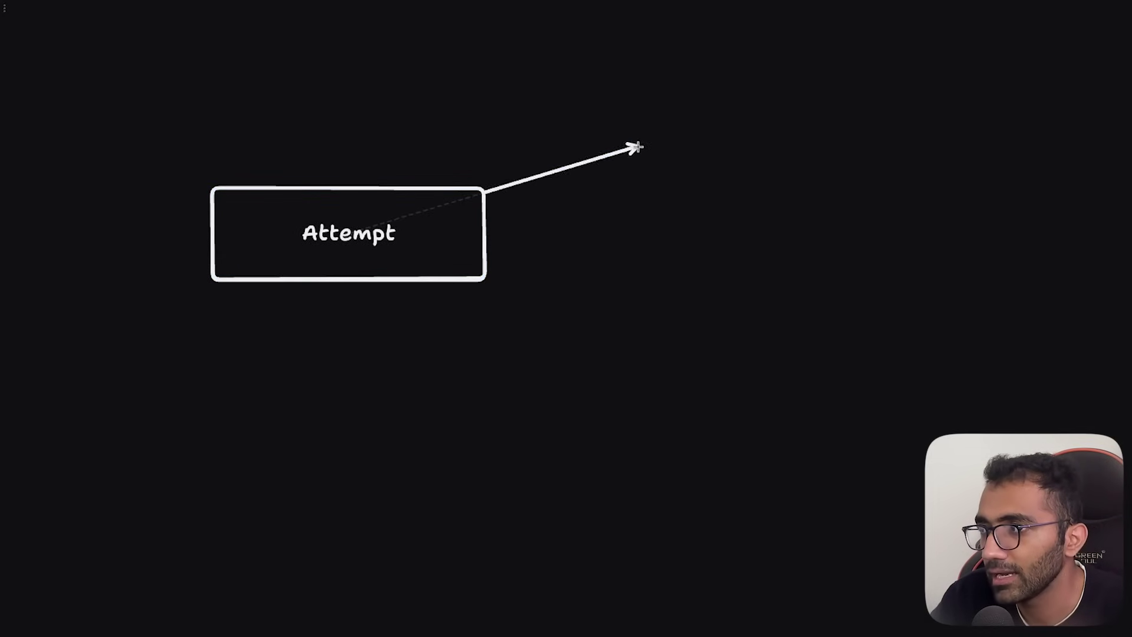
Draw a rectangle at the Attempt arrow's end labelled 'Screensharing'
{"action": "scroll", "coordinate": [607, 297], "scroll_direction": "right", "scroll_amount": 3}
{"action": "scroll", "coordinate": [607, 297], "scroll_direction": "up", "scroll_amount": 1}
{"action": "key", "text": "r"}
{"action": "left_click_drag", "start_coordinate": [539, 140], "coordinate": [755, 208]}
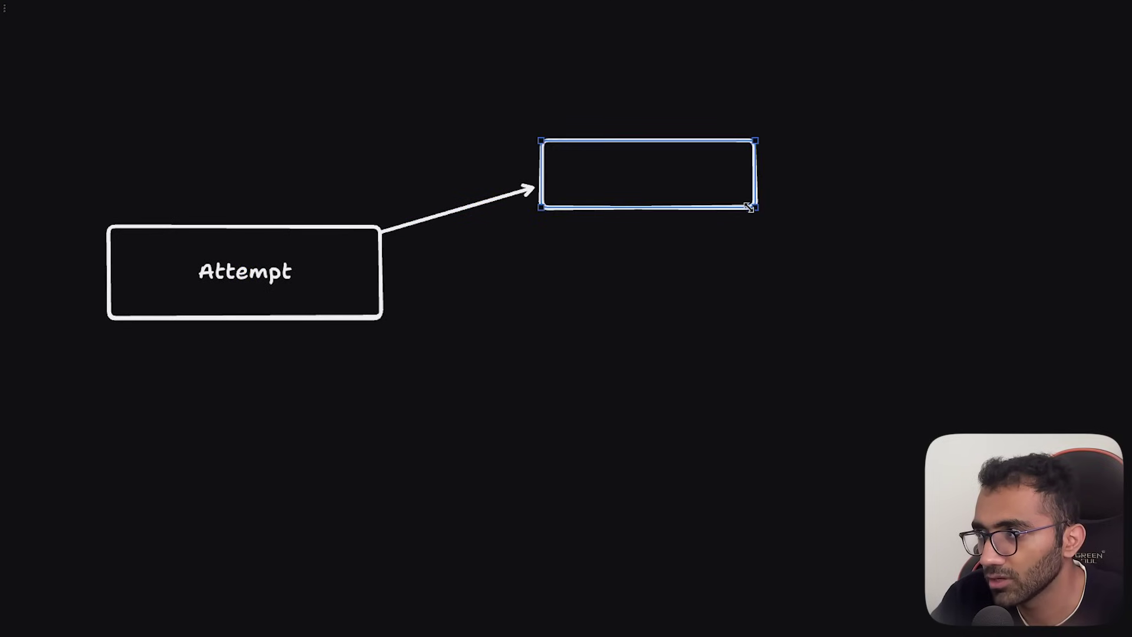
{"action": "key", "text": "Return"}
{"action": "type", "text": "Screensharing"}
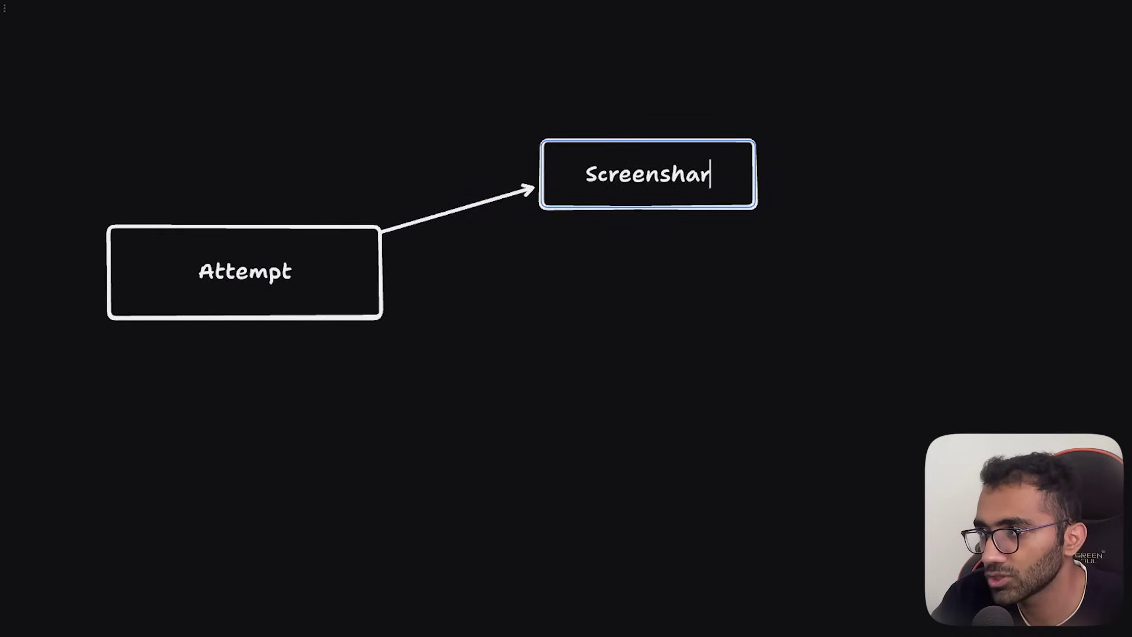
{"action": "left_click", "coordinate": [657, 213]}
Draw a second box below, shift it right, and start its 'Camera/microphone' label
{"action": "left_click_drag", "start_coordinate": [376, 293], "coordinate": [639, 351]}
{"action": "left_click_drag", "start_coordinate": [515, 340], "coordinate": [686, 345]}
{"action": "key", "text": "Return"}
{"action": "type", "text": "Camera/microphone"}
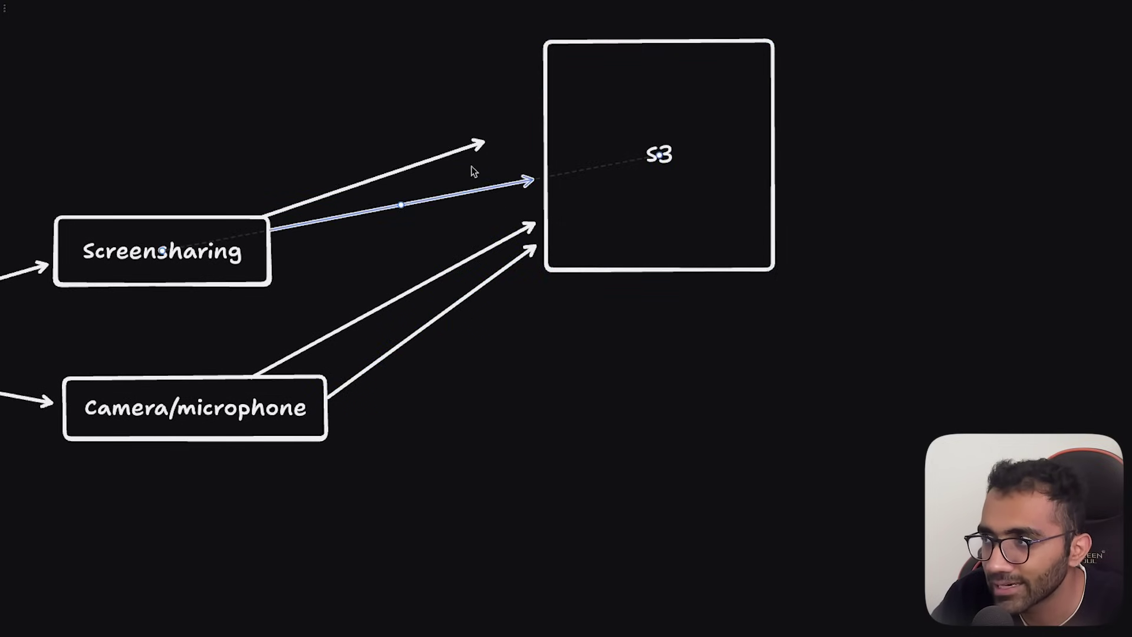
Connect both Screensharing arrows to the S3 box and lower the upper arrow's start
{"action": "left_click", "coordinate": [469, 146]}
{"action": "left_click_drag", "start_coordinate": [488, 140], "coordinate": [688, 133]}
{"action": "left_click", "coordinate": [635, 216]}
{"action": "left_click", "coordinate": [283, 224]}
{"action": "left_click_drag", "start_coordinate": [271, 228], "coordinate": [271, 267]}
{"action": "scroll", "coordinate": [531, 420], "scroll_direction": "down", "scroll_amount": 3}
{"action": "scroll", "coordinate": [531, 419], "scroll_direction": "right", "scroll_amount": 5}
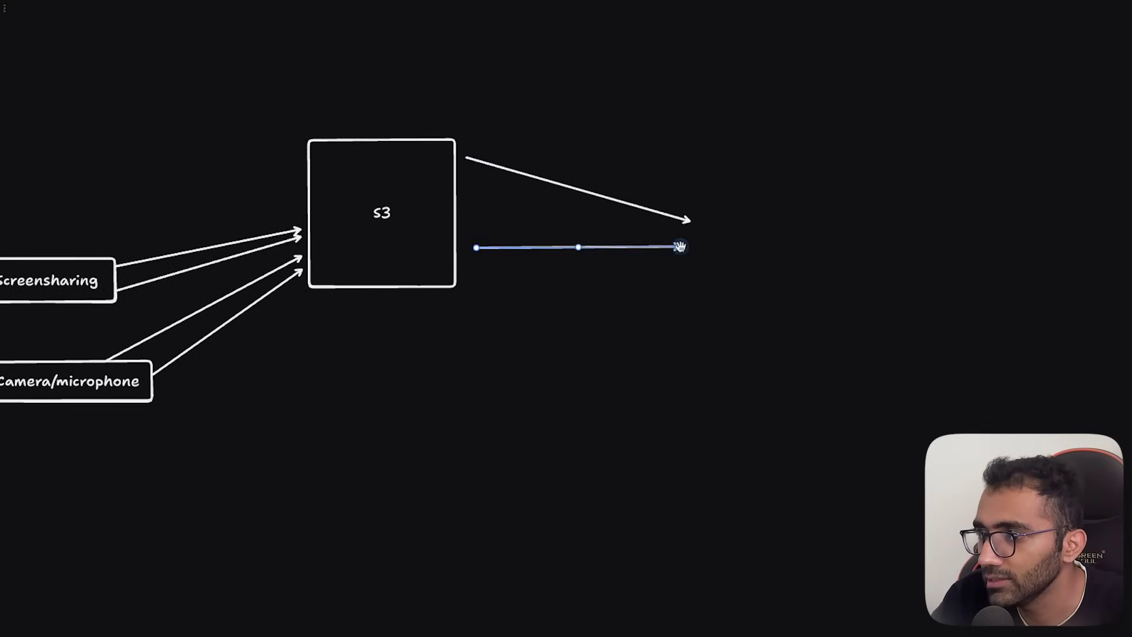
Draw a box right of the S3 arrows and start typing 'vm' in it
{"action": "key", "text": "r"}
{"action": "mouse_move", "coordinate": [690, 177]}
{"action": "left_mouse_down"}
{"action": "mouse_move", "coordinate": [867, 329]}
{"action": "mouse_move", "coordinate": [902, 335]}
{"action": "left_mouse_up"}
{"action": "double_click", "coordinate": [787, 256]}
{"action": "type", "text": "vm"}
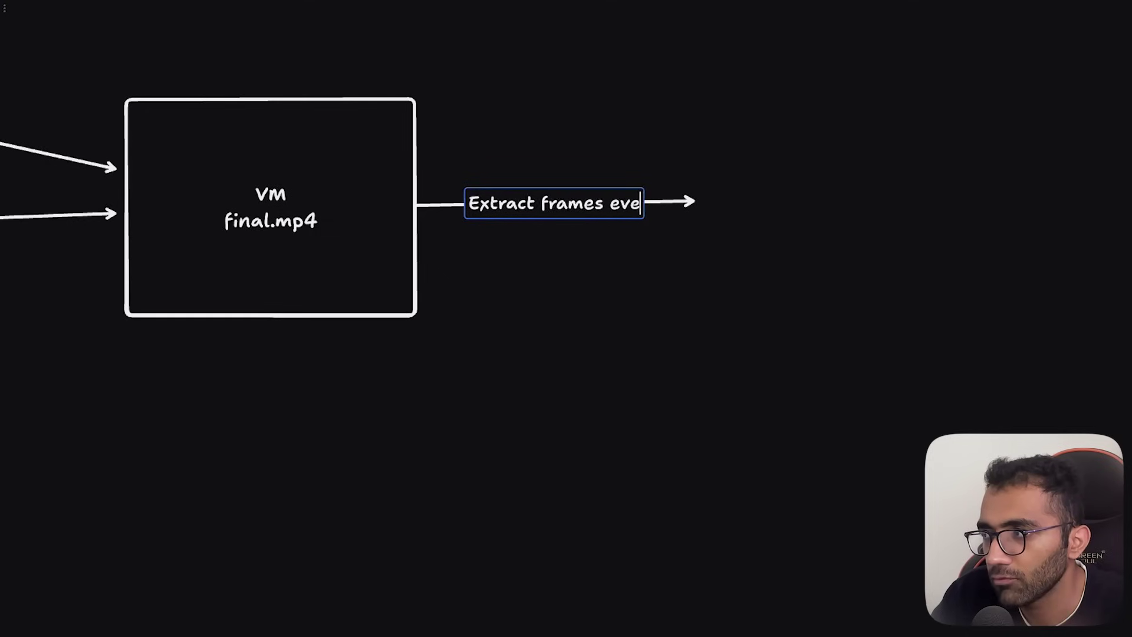
{"action": "type", "text": "s"}
Finish the 'Extract frames every 5s' arrow label and select that arrow
{"action": "left_click", "coordinate": [557, 285]}
{"action": "left_click", "coordinate": [697, 205]}
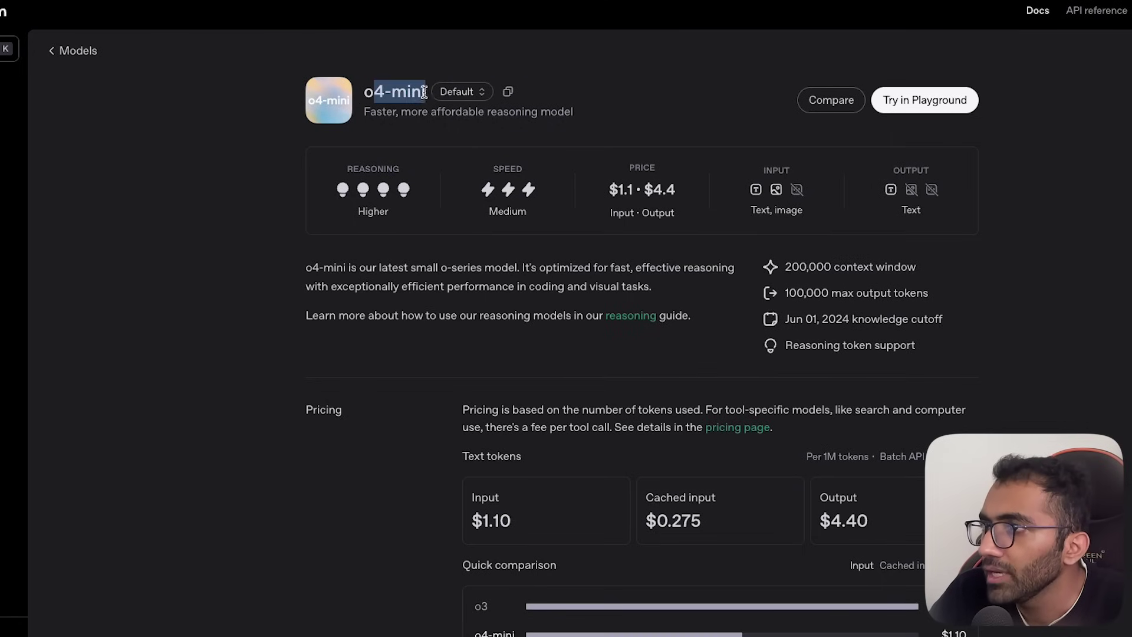
Scroll the o4-mini model page down to its pricing and input support
{"action": "left_click", "coordinate": [473, 271]}
{"action": "scroll", "coordinate": [472, 269], "scroll_direction": "down", "scroll_amount": 2}
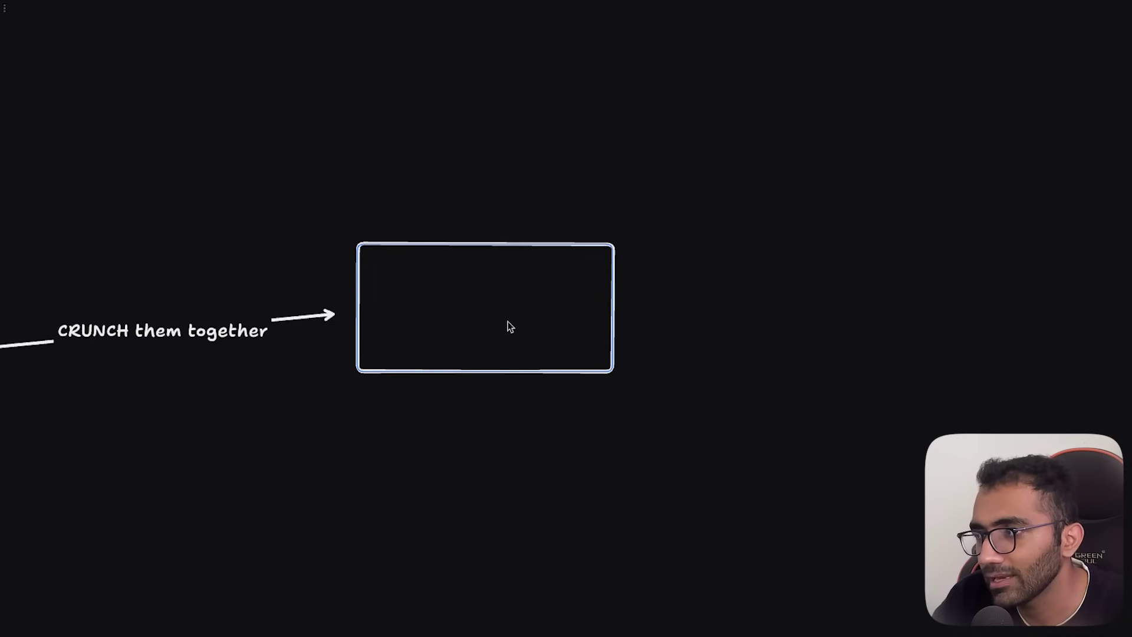
Complete the final box's label as 'AI report of the recording'
{"action": "type", "text": "report of the recor"}
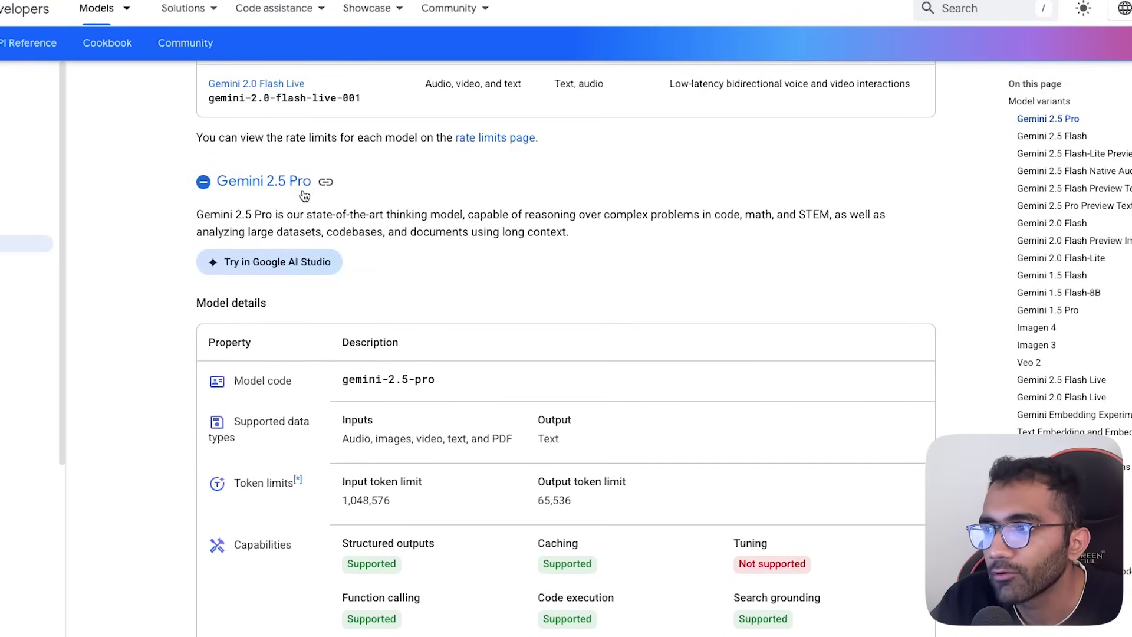
Scroll to Gemini 2.5 Pro's Model details and highlight 'Audio' among its supported inputs
{"action": "scroll", "coordinate": [412, 265], "scroll_direction": "down", "scroll_amount": 3}
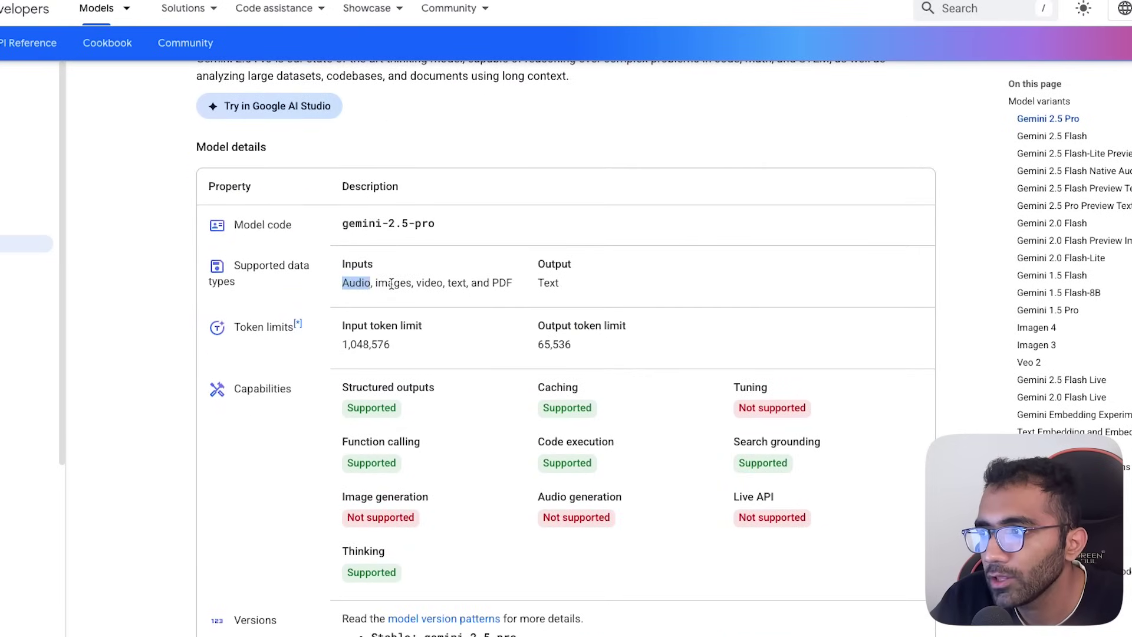
{"action": "left_click", "coordinate": [449, 284]}
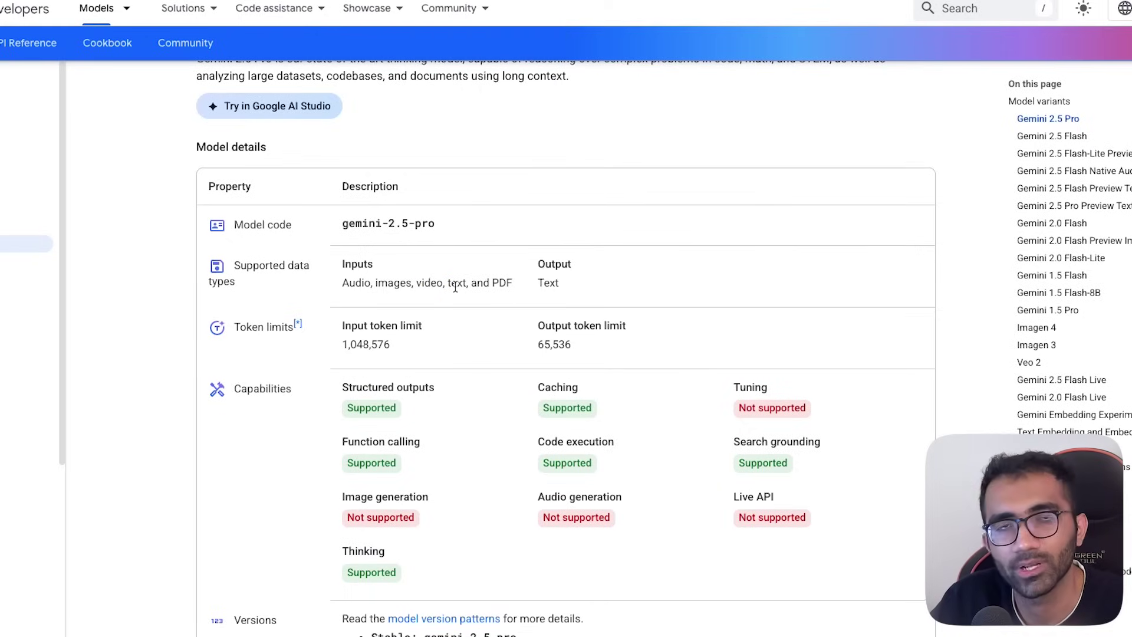
{"action": "double_click", "coordinate": [352, 286]}
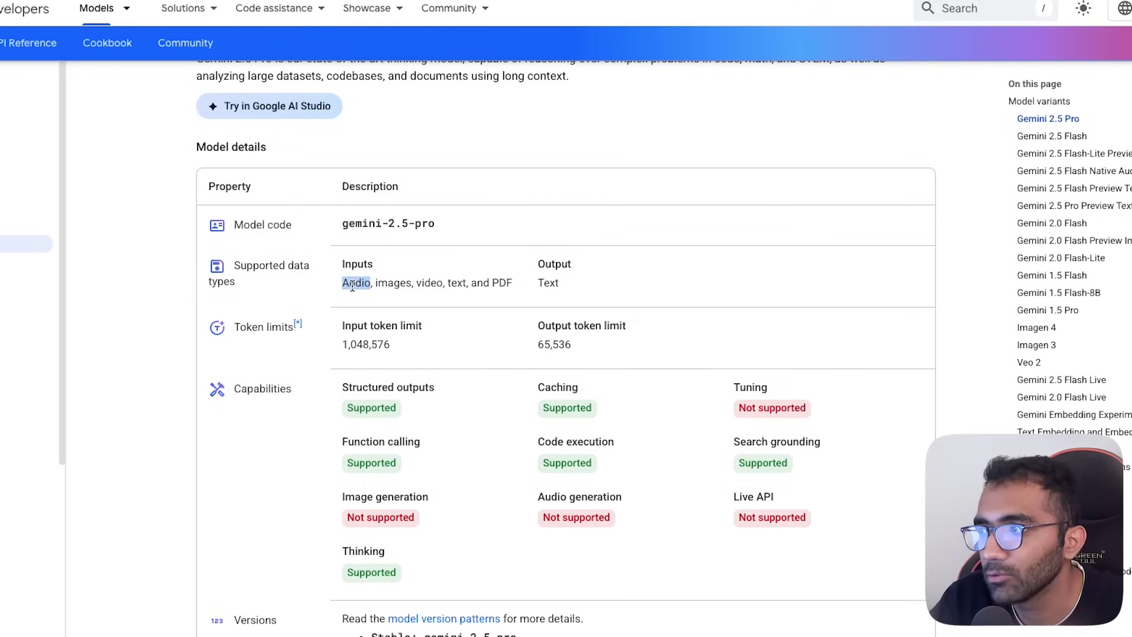
{"action": "scroll", "coordinate": [454, 308], "scroll_direction": "down", "scroll_amount": 2}
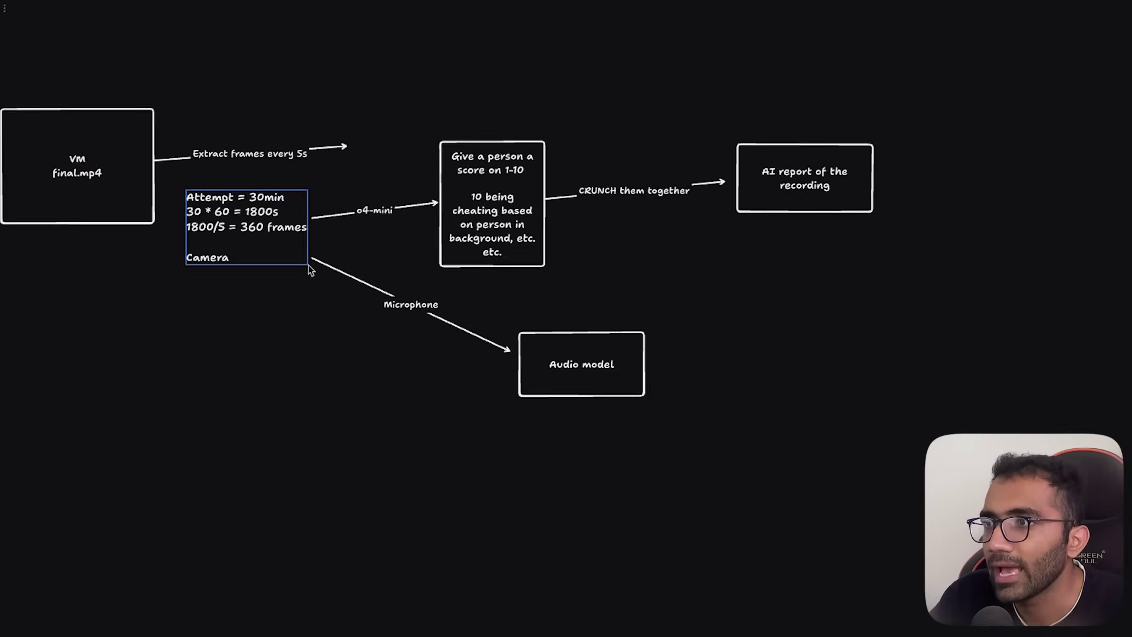
Pan the Excalidraw canvas left toward the area for the Microphone arrow and Audio model box
{"action": "scroll", "coordinate": [309, 268], "scroll_direction": "left", "scroll_amount": 15}
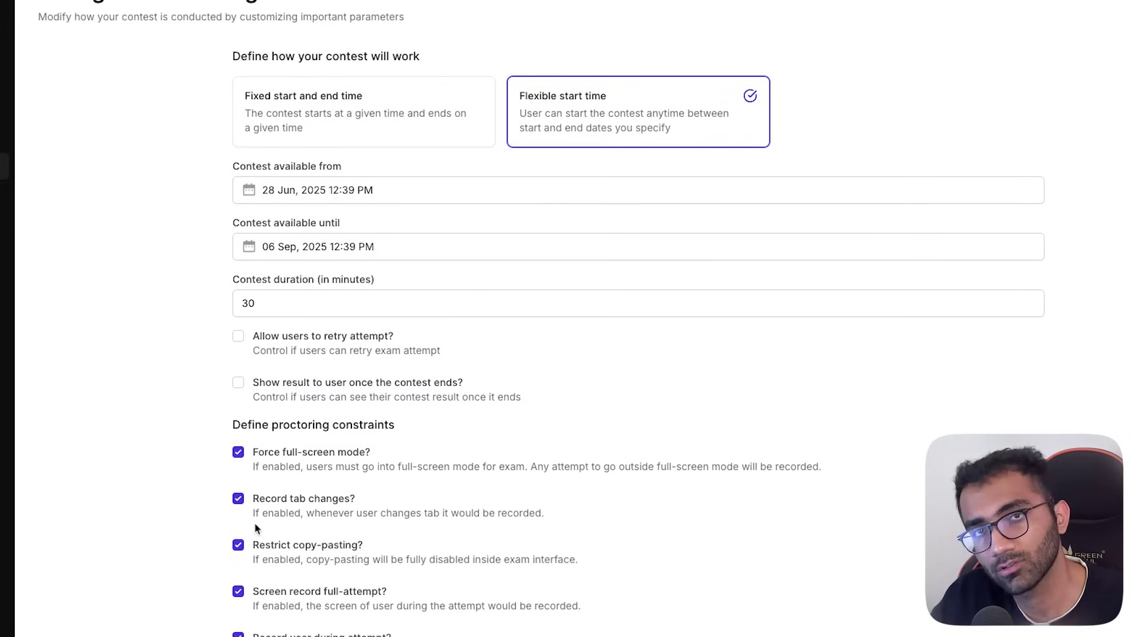
Scroll up through Fermion's Manage contest configuration to review the timing and proctoring settings
{"action": "scroll", "coordinate": [303, 389], "scroll_direction": "up", "scroll_amount": 1}
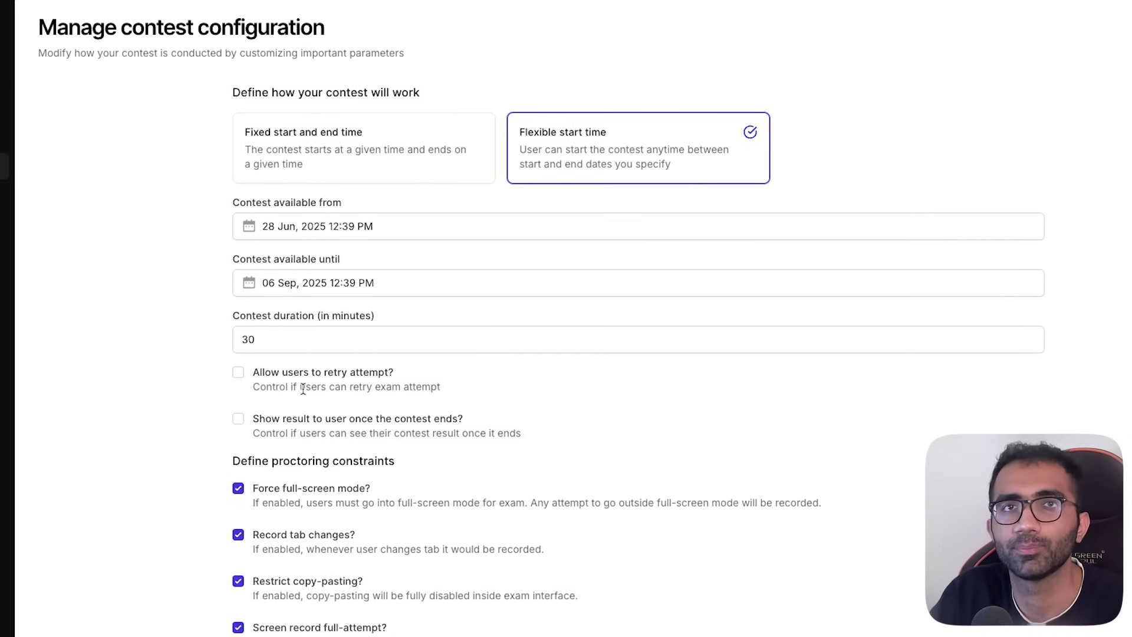